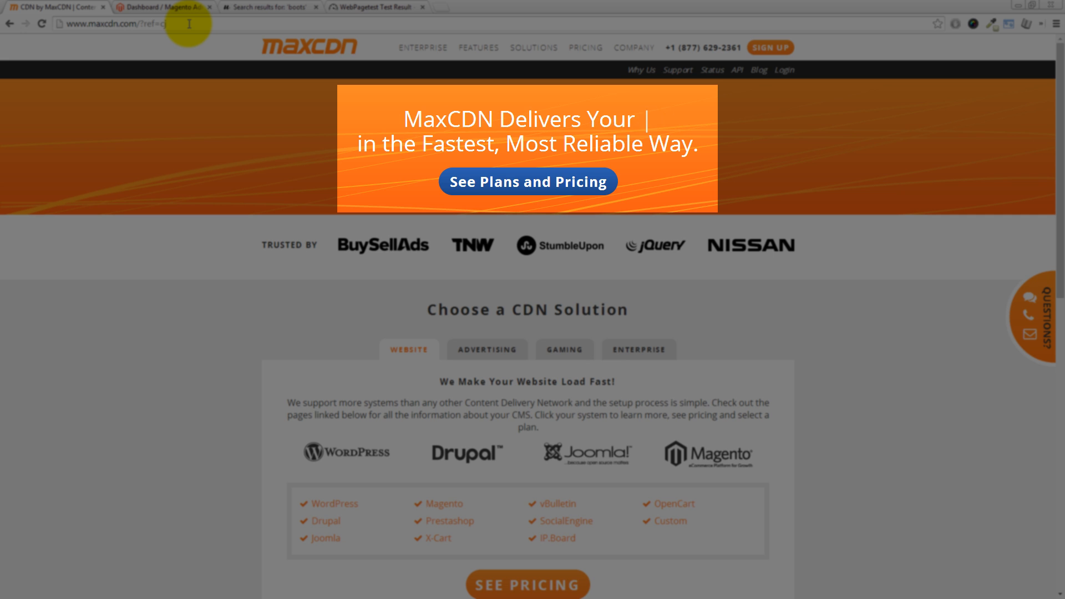
# Step: Open the plans and pricing page, bring up the first-plan discount offer and copy the coupon code max20
pyautogui.click(528, 181)
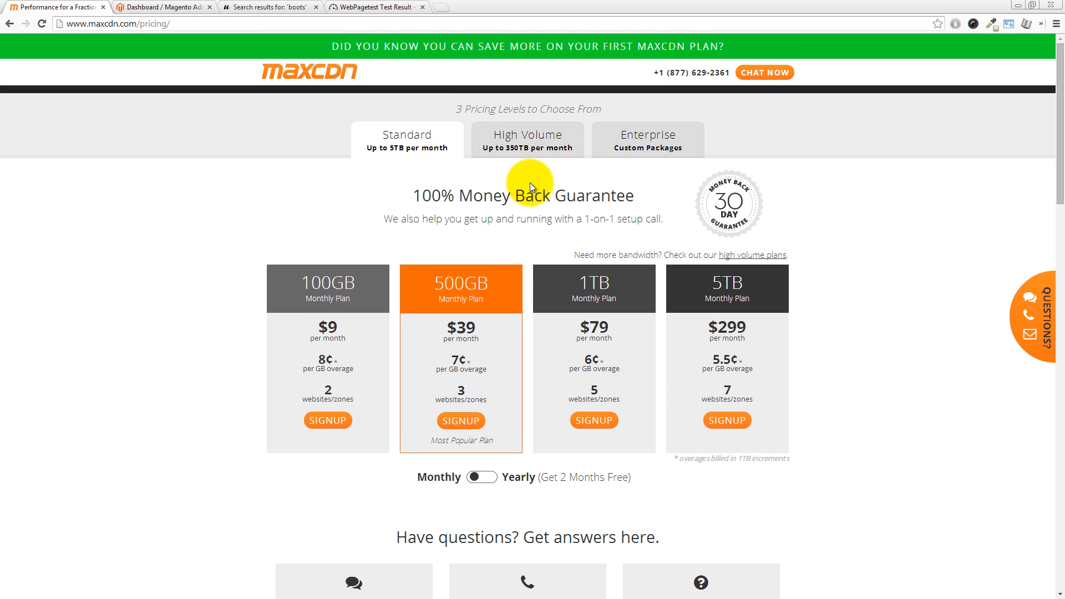
pyautogui.click(669, 47)
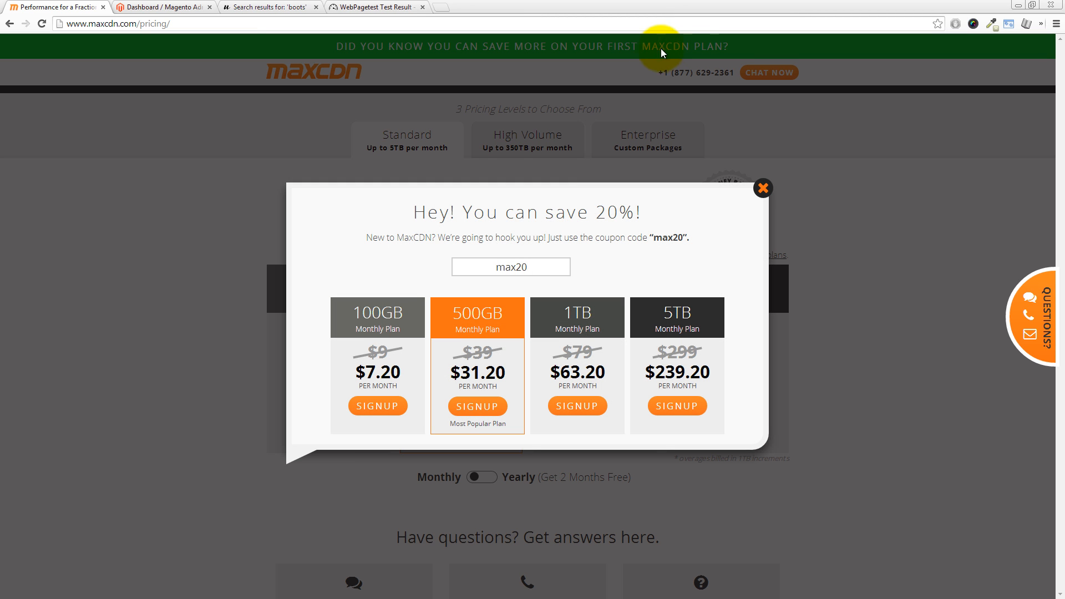
pyautogui.moveTo(522, 268); pyautogui.dragTo(491, 269)
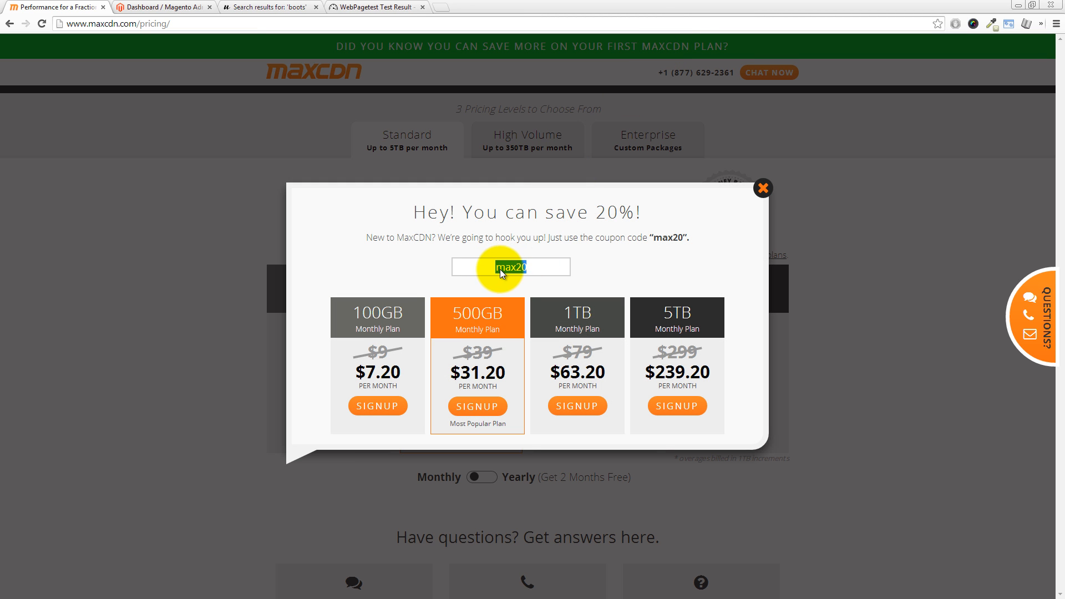
pyautogui.rightClick(510, 268)
pyautogui.click(542, 315)
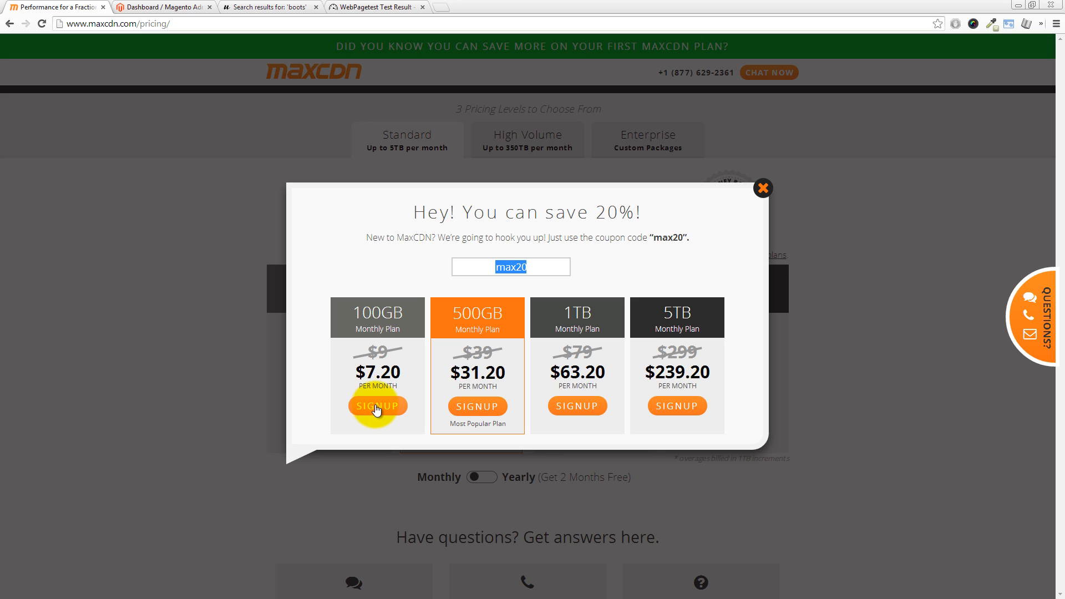
# Step: Start the sign-up for the discounted 100GB monthly plan and choose PayPal as the payment method
pyautogui.click(376, 408)
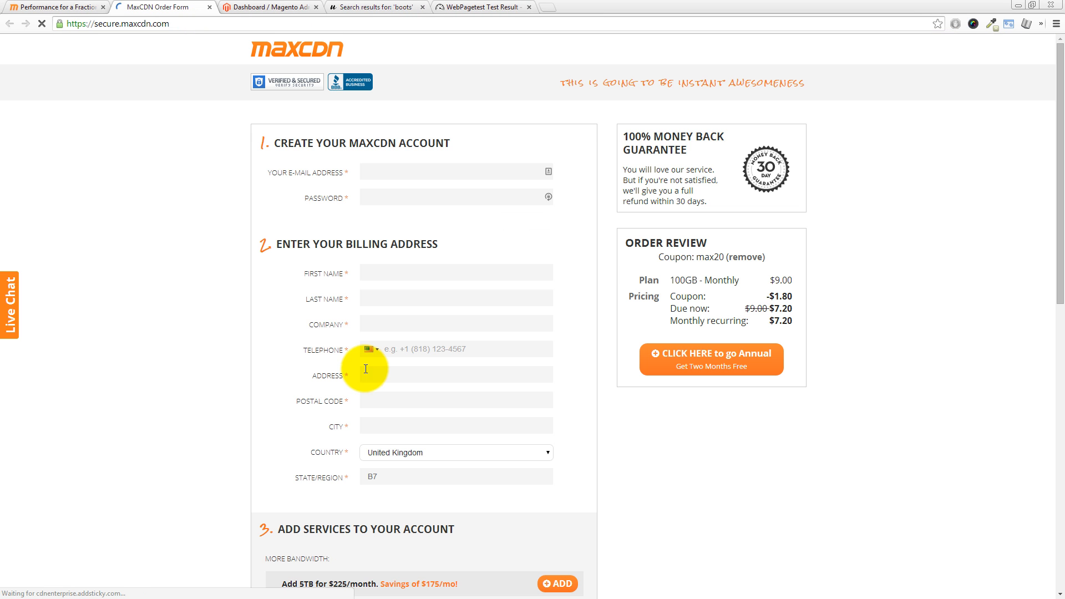
pyautogui.click(381, 173)
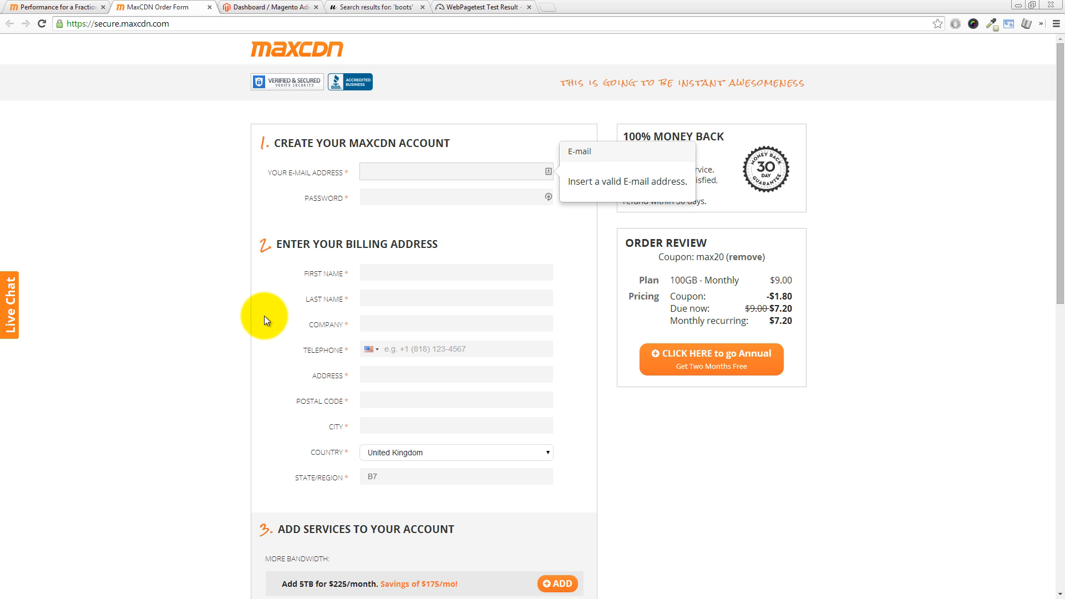
pyautogui.moveTo(1059, 231); pyautogui.dragTo(1057, 455)
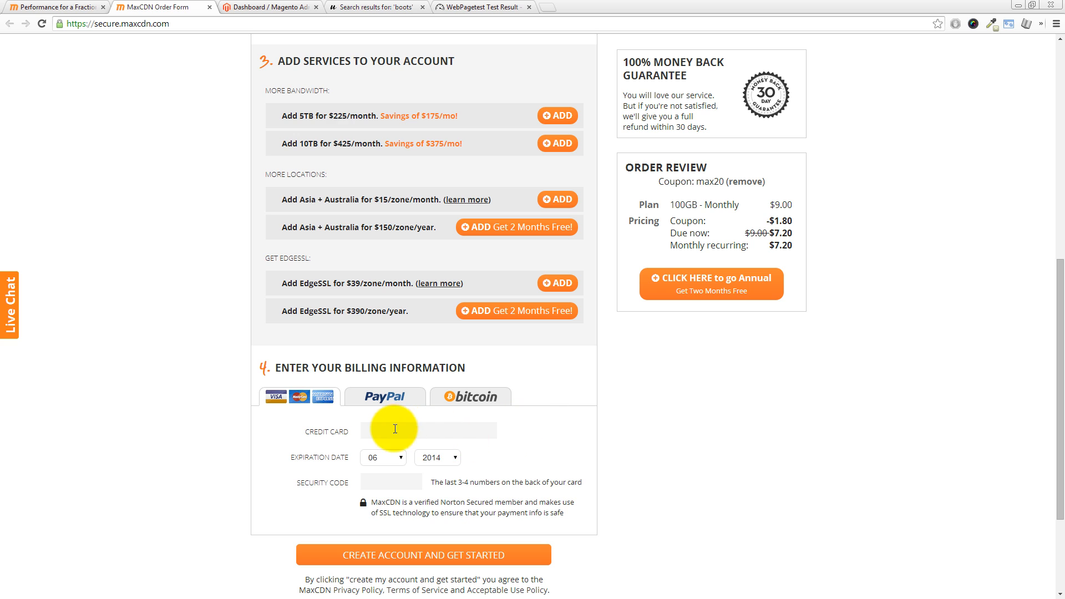
pyautogui.click(391, 403)
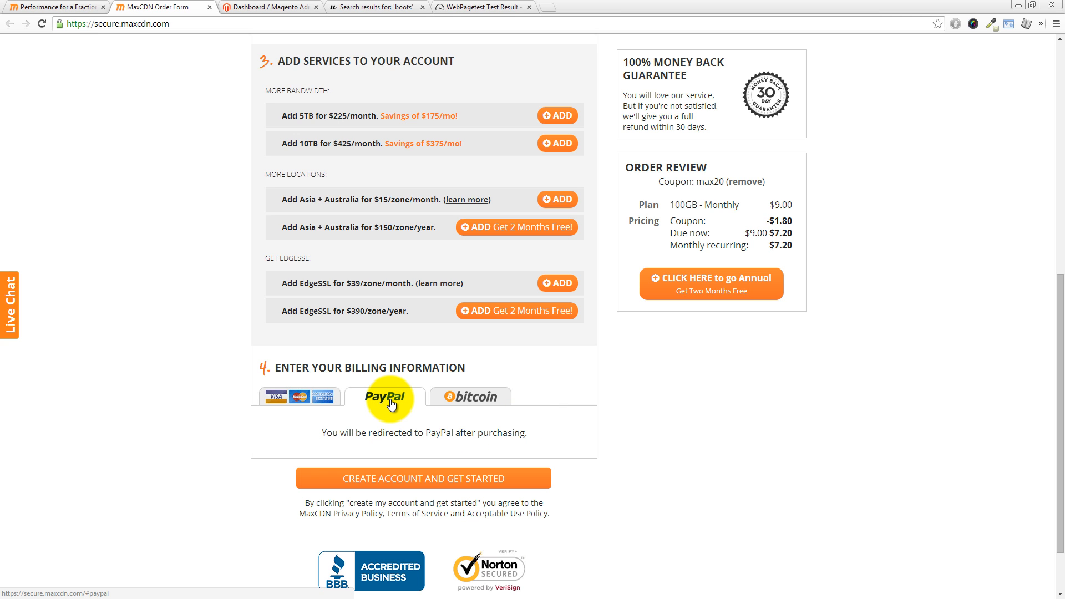
pyautogui.click(464, 397)
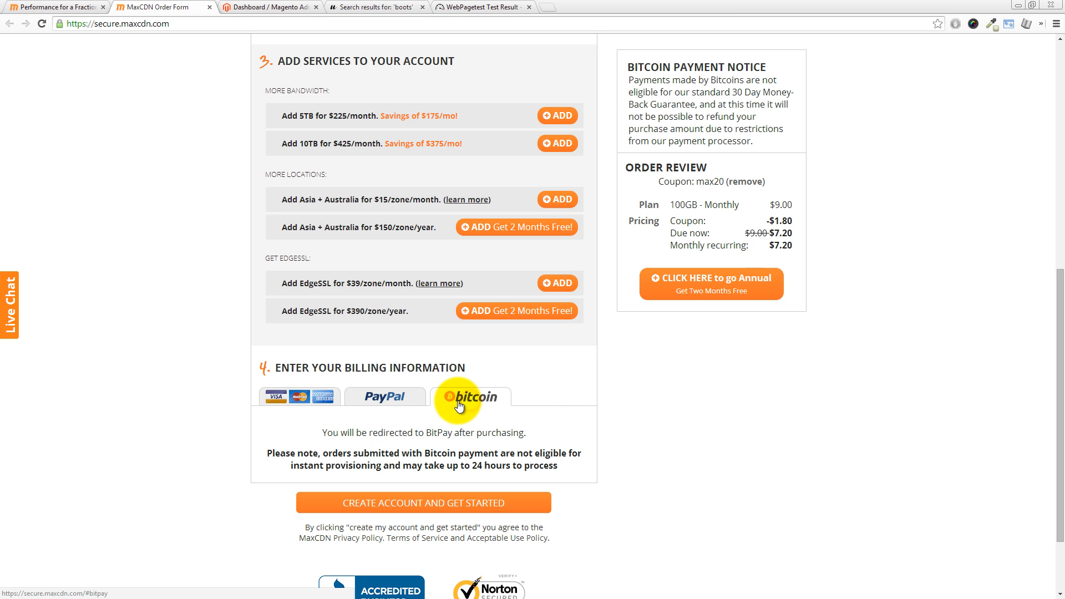
pyautogui.click(394, 397)
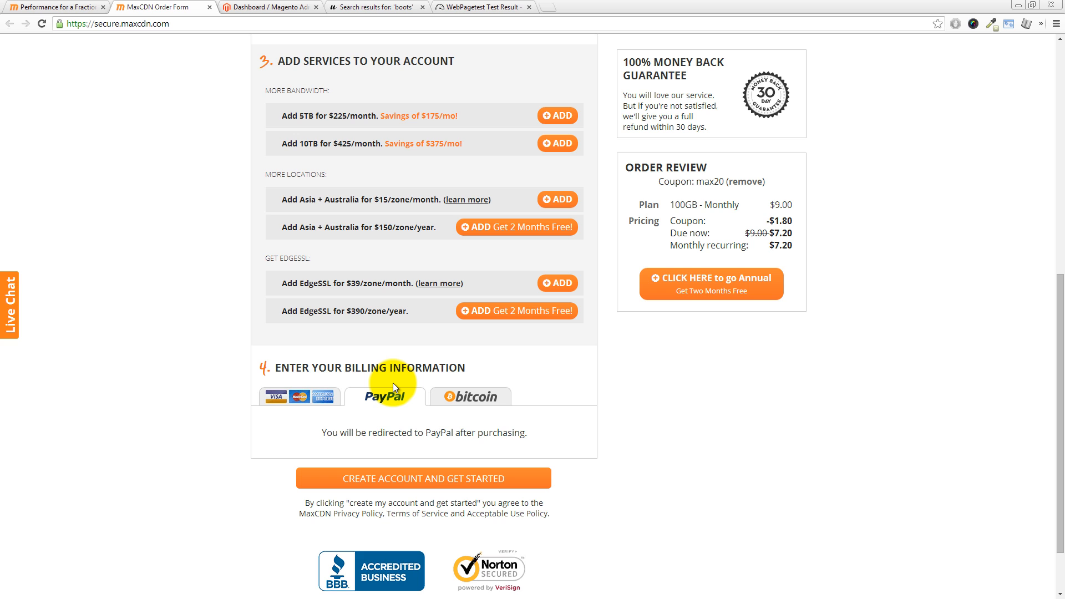
pyautogui.scroll(8, 243, 352)
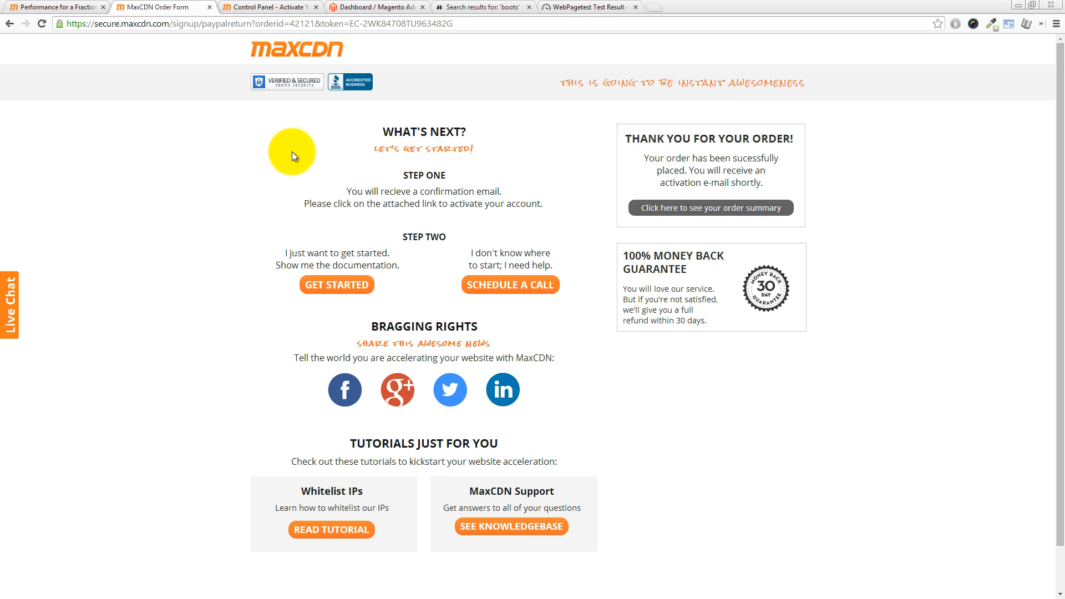
# Step: Go from the account activation page to the login form and log in with the account e-mail and password
pyautogui.click(269, 7)
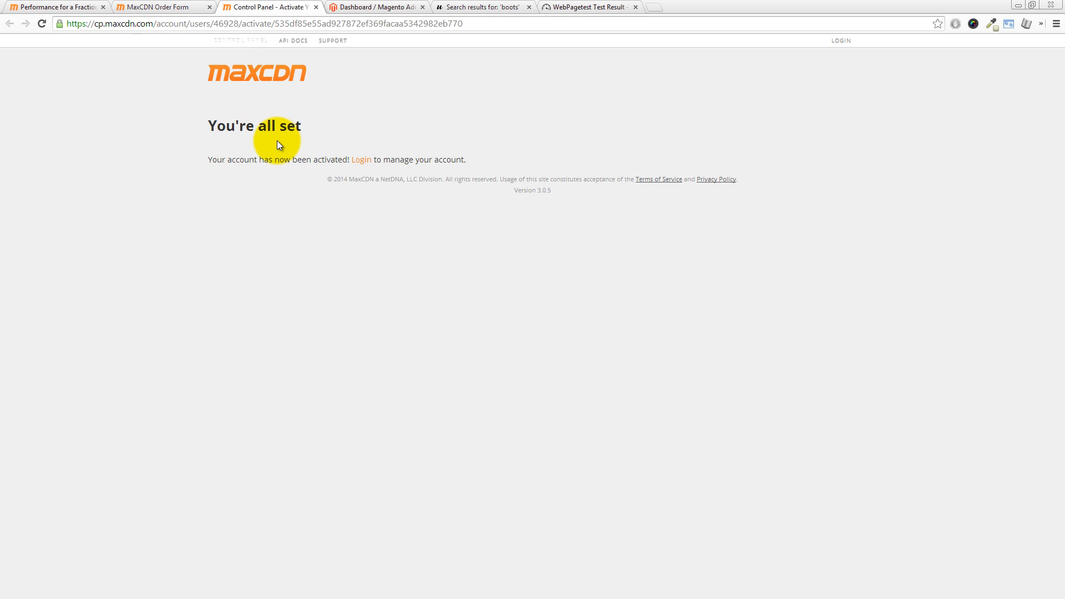
pyautogui.click(361, 160)
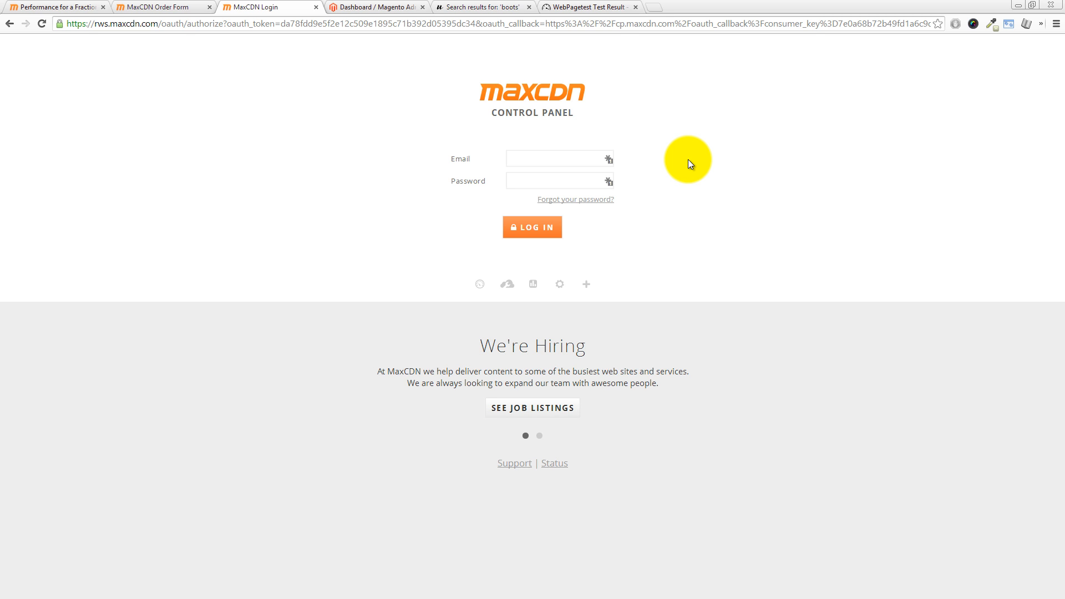
pyautogui.click(532, 161)
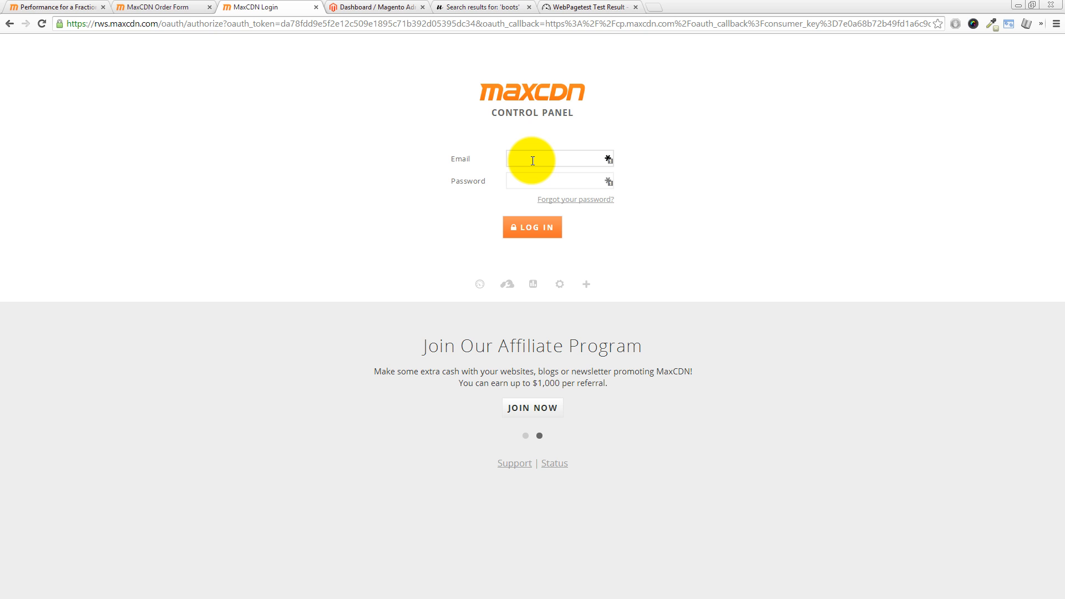
pyautogui.write('magento')
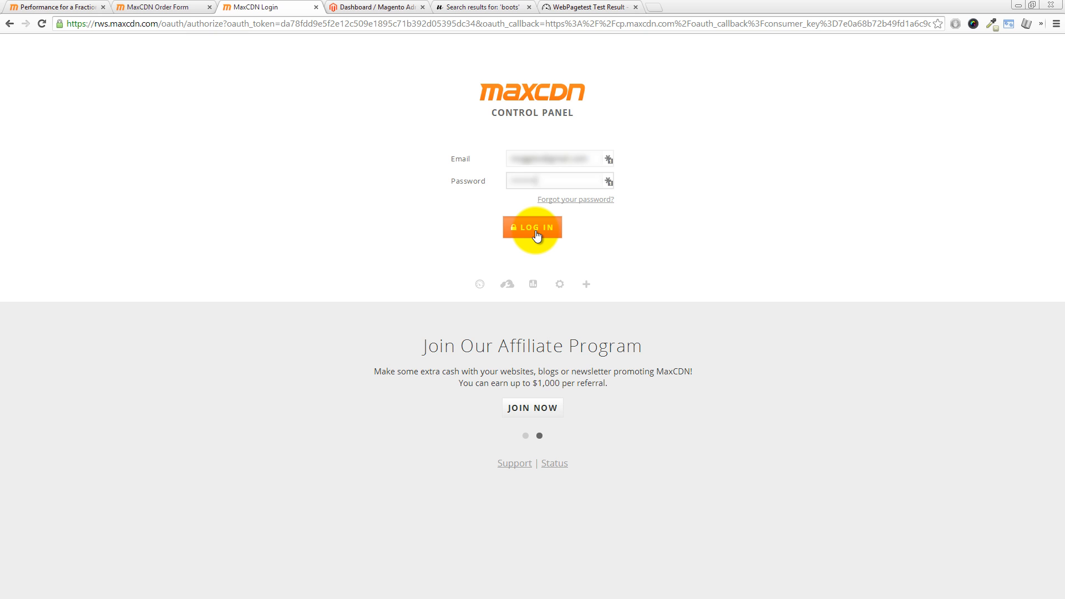
pyautogui.click(536, 232)
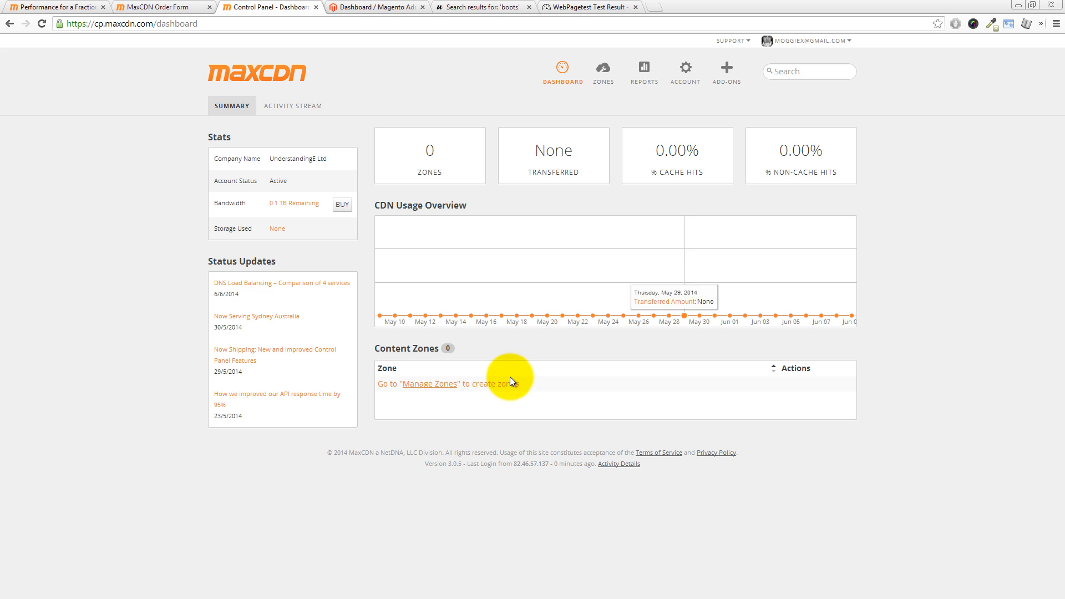
# Step: Start creating a pull zone and enter Zero2Mage as its name
pyautogui.click(454, 388)
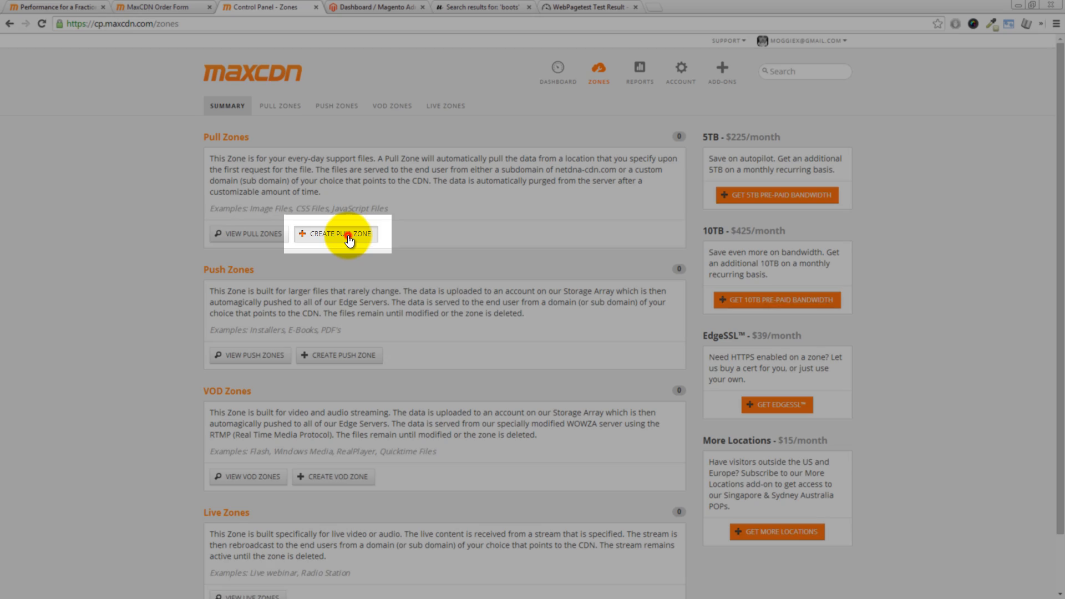
pyautogui.click(350, 237)
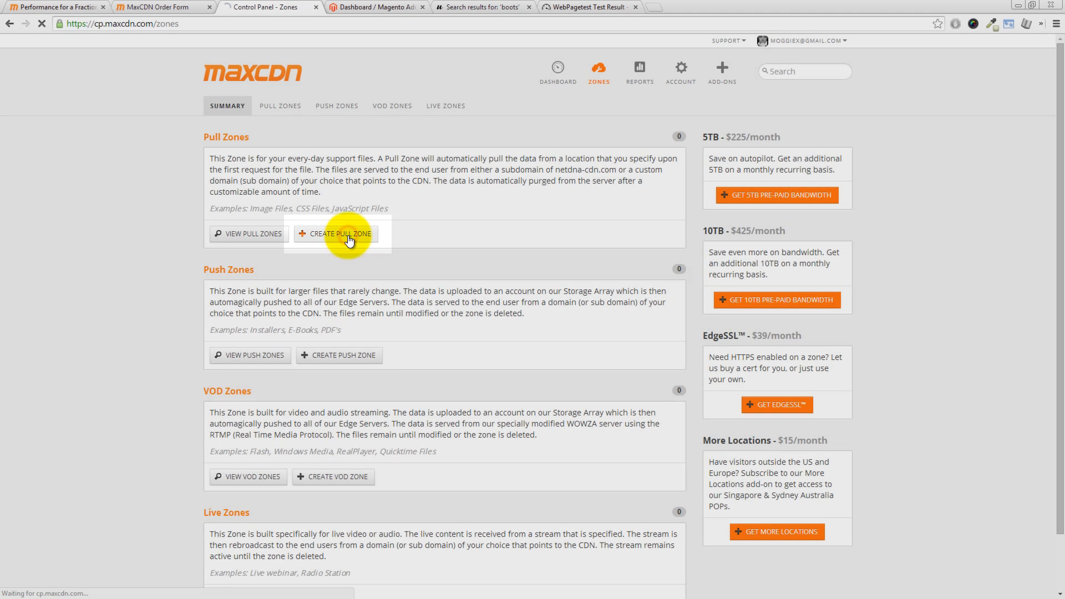
pyautogui.click(335, 207)
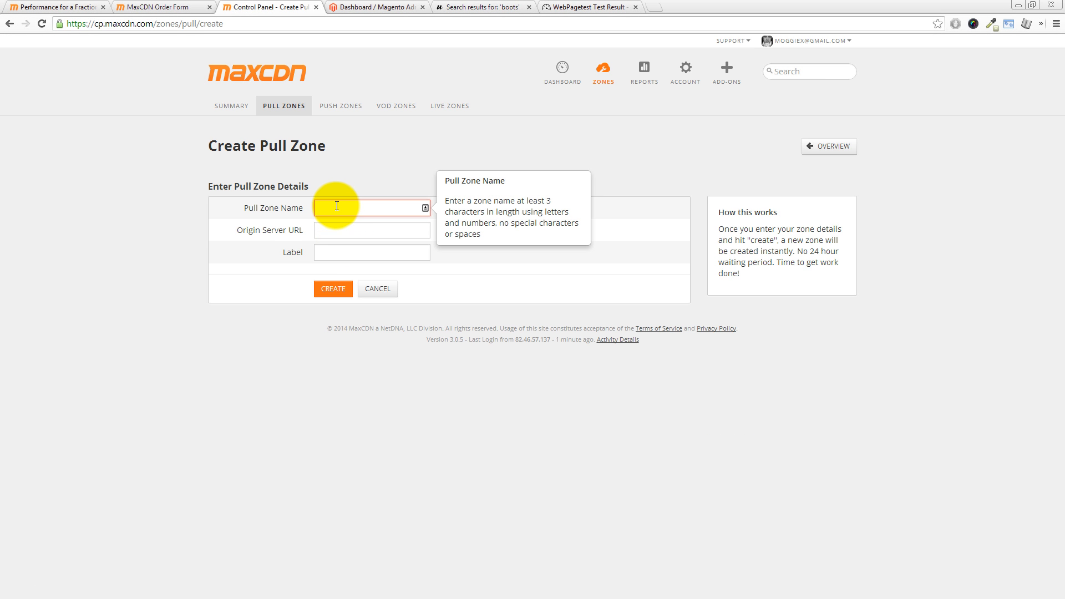
pyautogui.write('Zero2Mage')
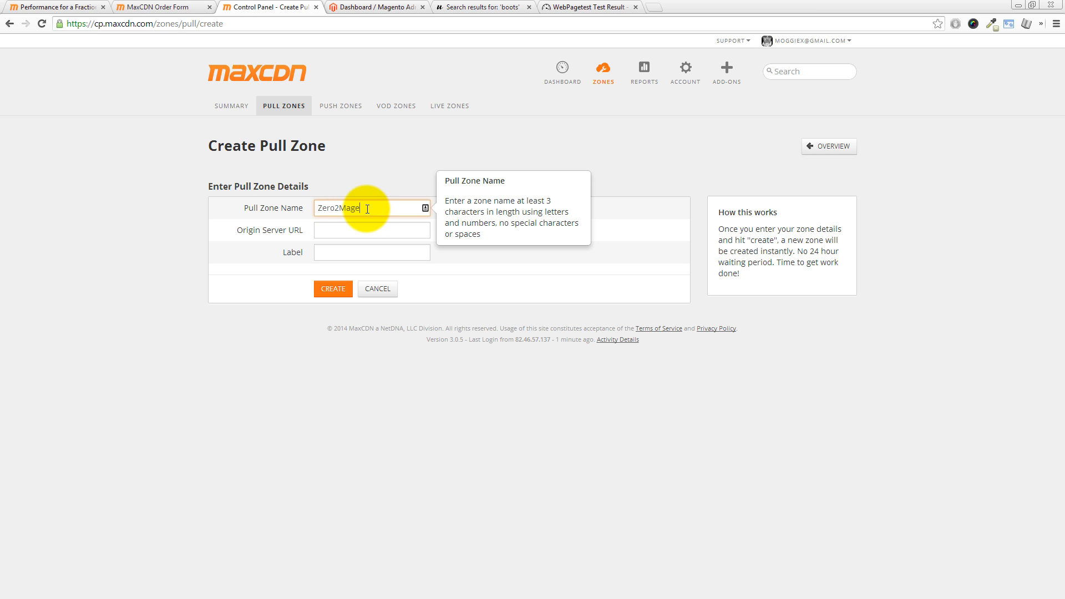
pyautogui.click(335, 230)
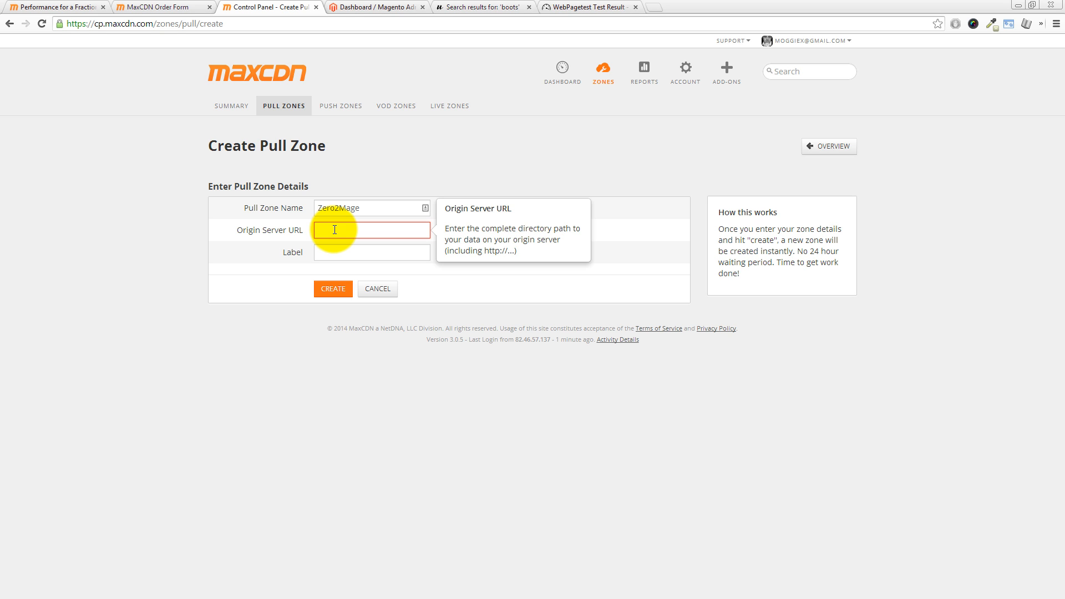
pyautogui.write('http://www.zero2mage.co.uk')
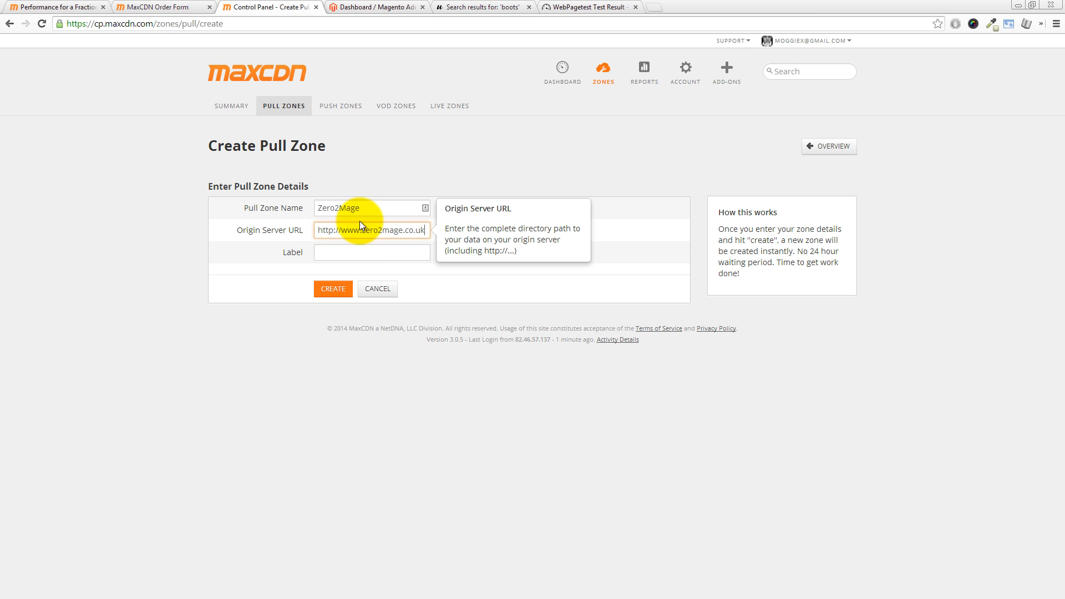
# Step: Copy the zone name Zero2Mage into the label and create the pull zone, declining the EdgeSSL add-on
pyautogui.moveTo(369, 210); pyautogui.dragTo(313, 199)
pyautogui.hotkey('ctrl', 'c')
pyautogui.click(338, 252)
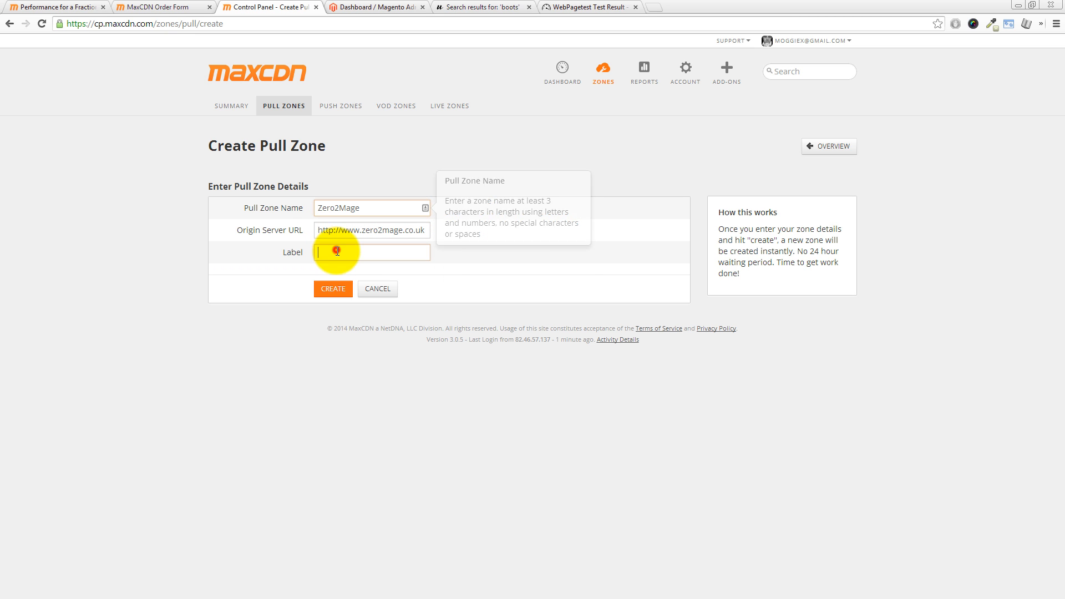
pyautogui.hotkey('ctrl', 'v')
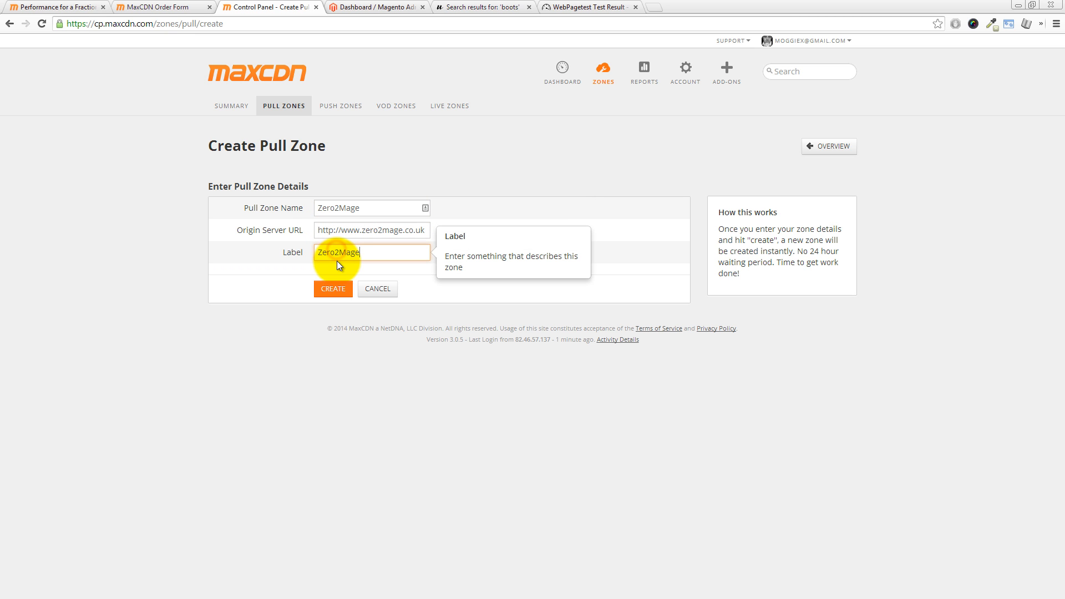
pyautogui.click(373, 268)
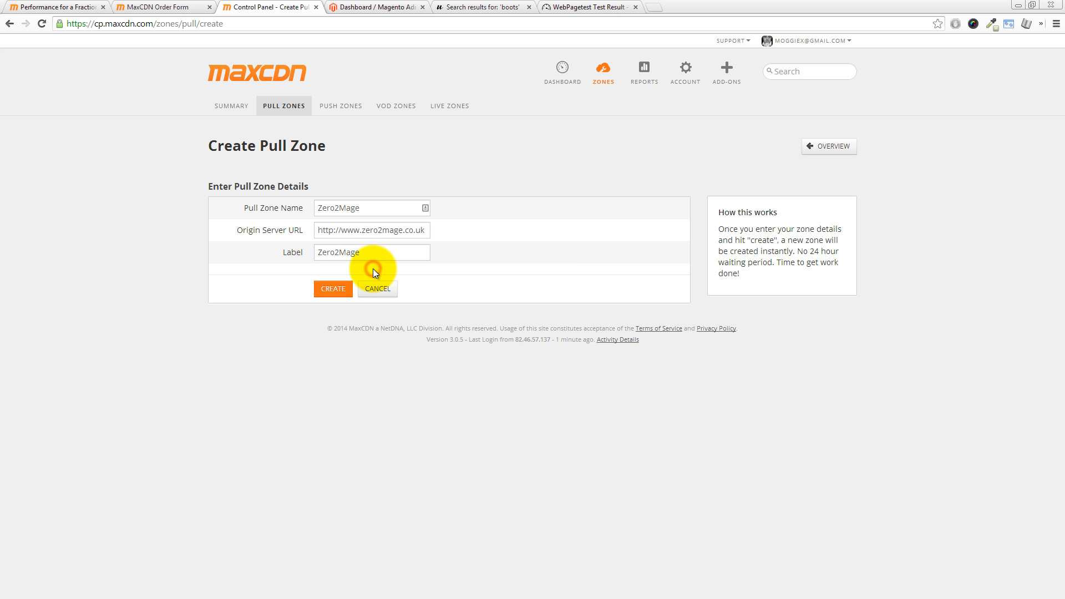
pyautogui.click(335, 289)
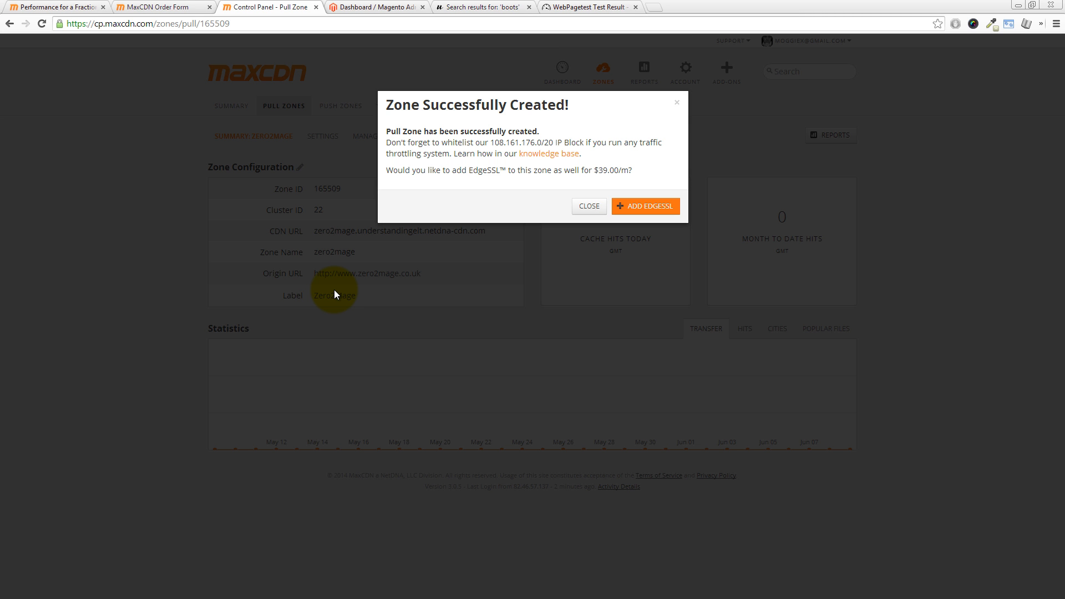
pyautogui.click(586, 209)
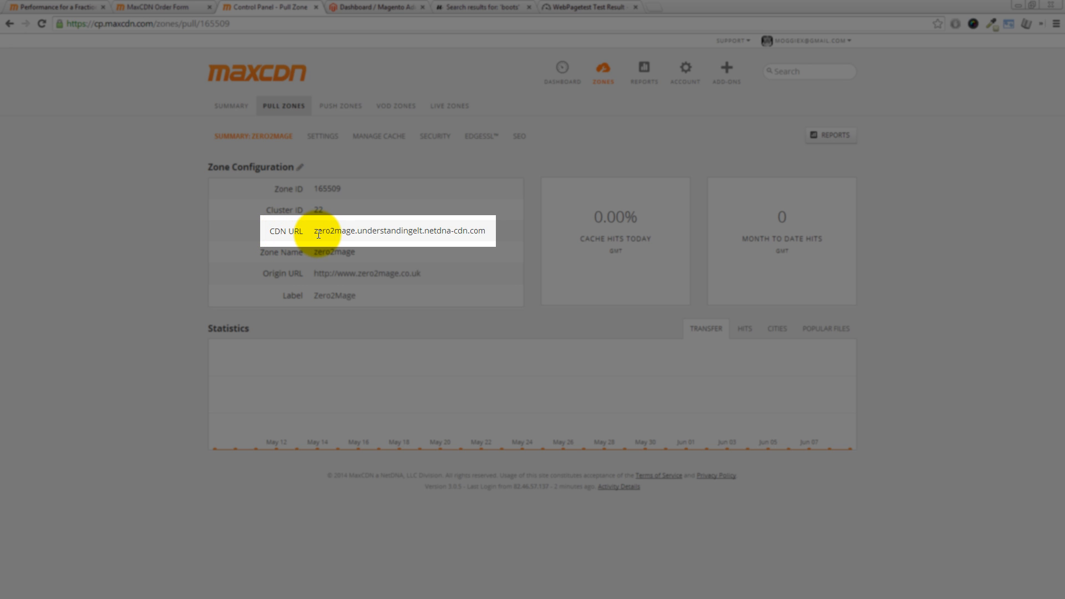
# Step: Copy the new pull zone's CDN URL, zero2mage.understandingelt.netdna-cdn.com, from the zone configuration
pyautogui.moveTo(314, 231); pyautogui.dragTo(485, 232)
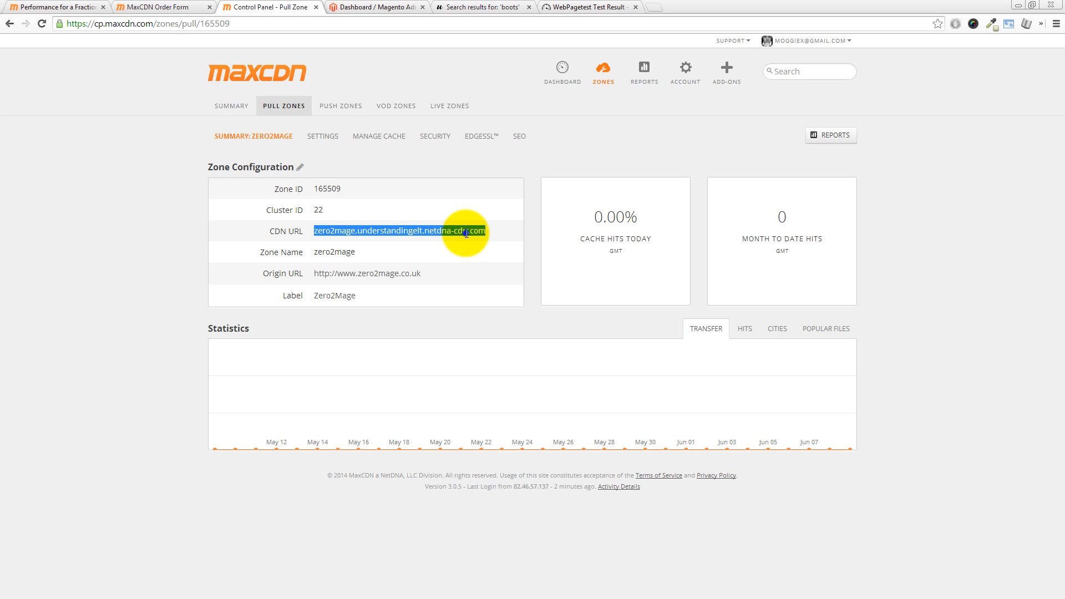
pyautogui.rightClick(464, 232)
pyautogui.click(487, 240)
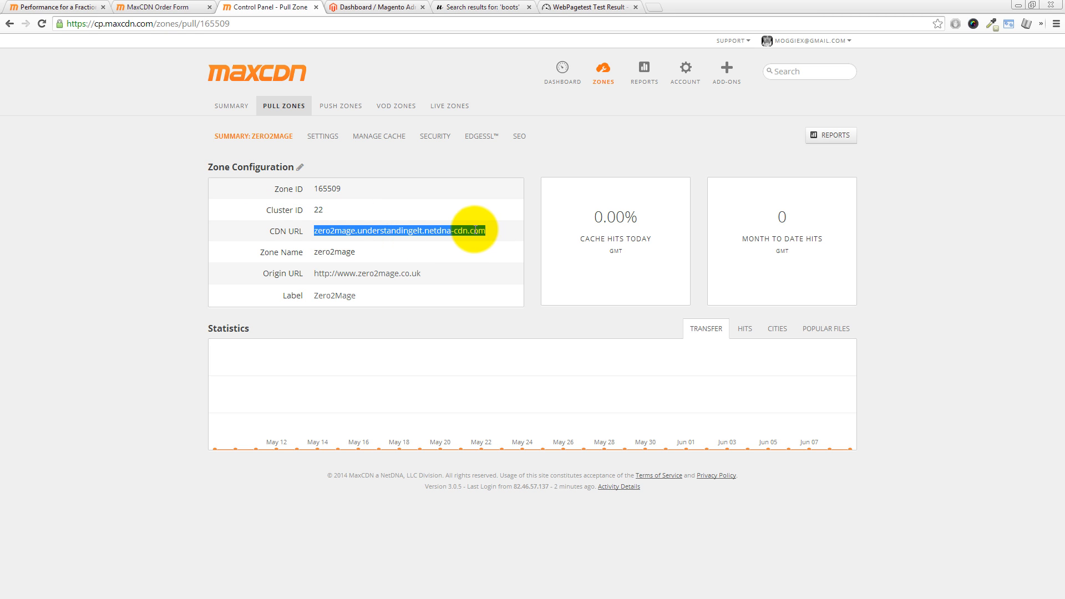
pyautogui.moveTo(485, 231); pyautogui.dragTo(314, 231)
pyautogui.rightClick(328, 231)
pyautogui.click(342, 237)
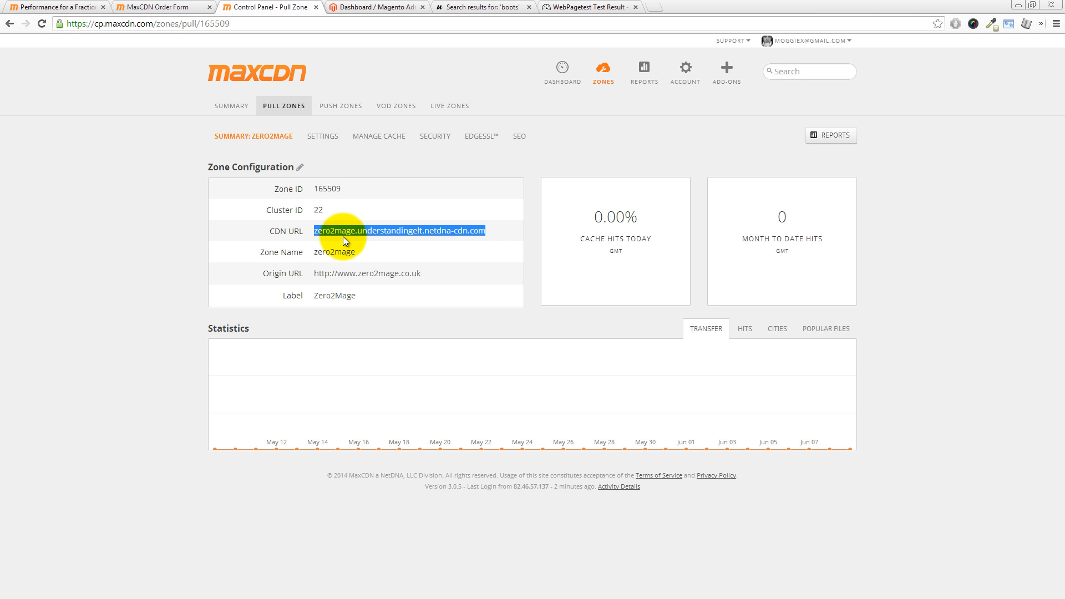
# Step: Switch to the Magento admin and show the Unsecure URL settings in the system's Web configuration
pyautogui.click(365, 9)
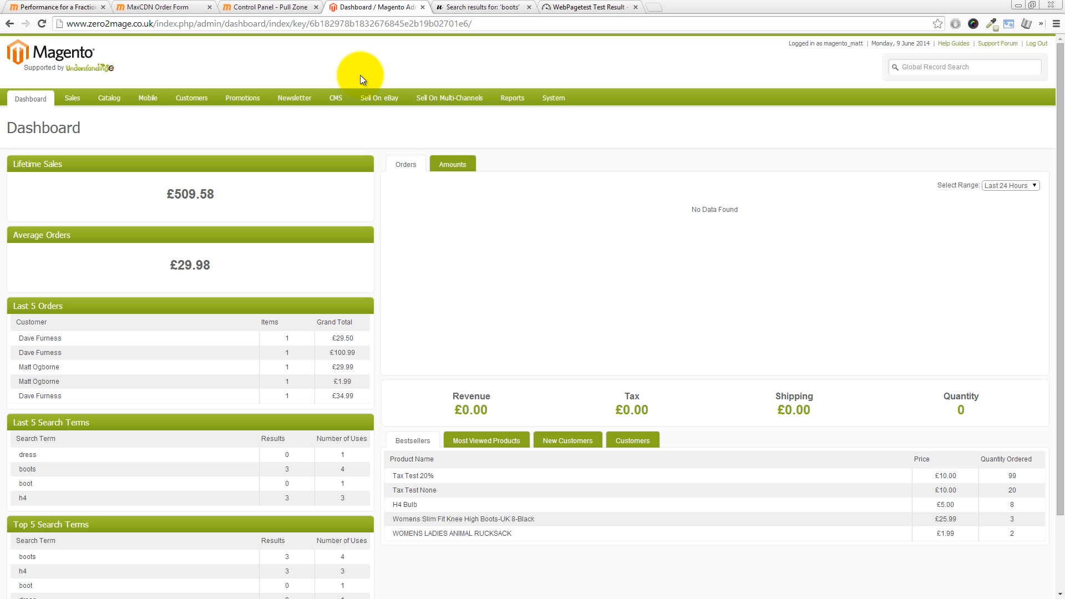
pyautogui.moveTo(561, 99)
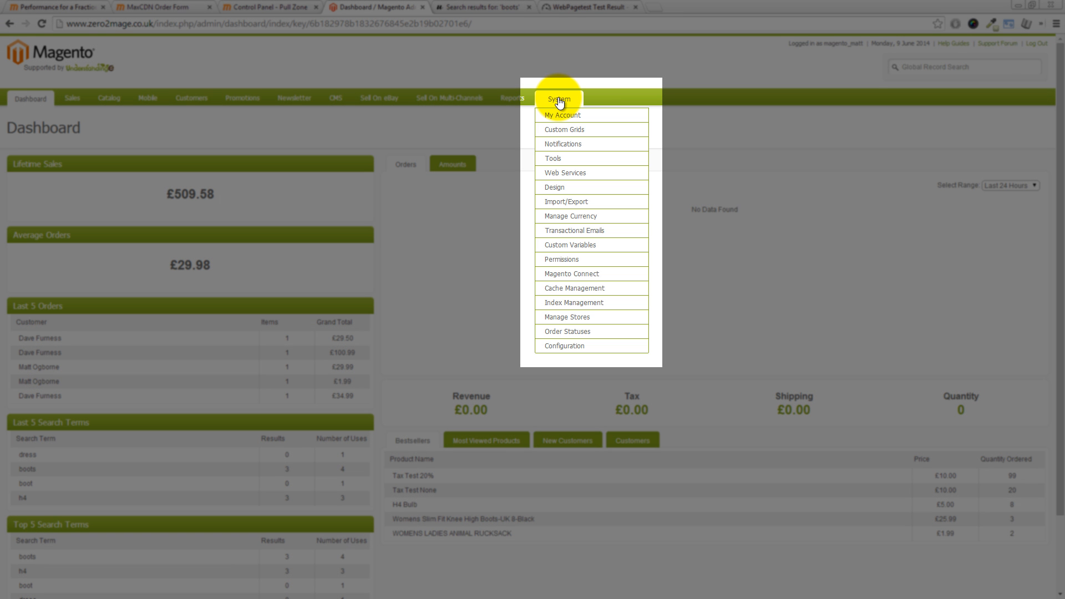
pyautogui.click(564, 346)
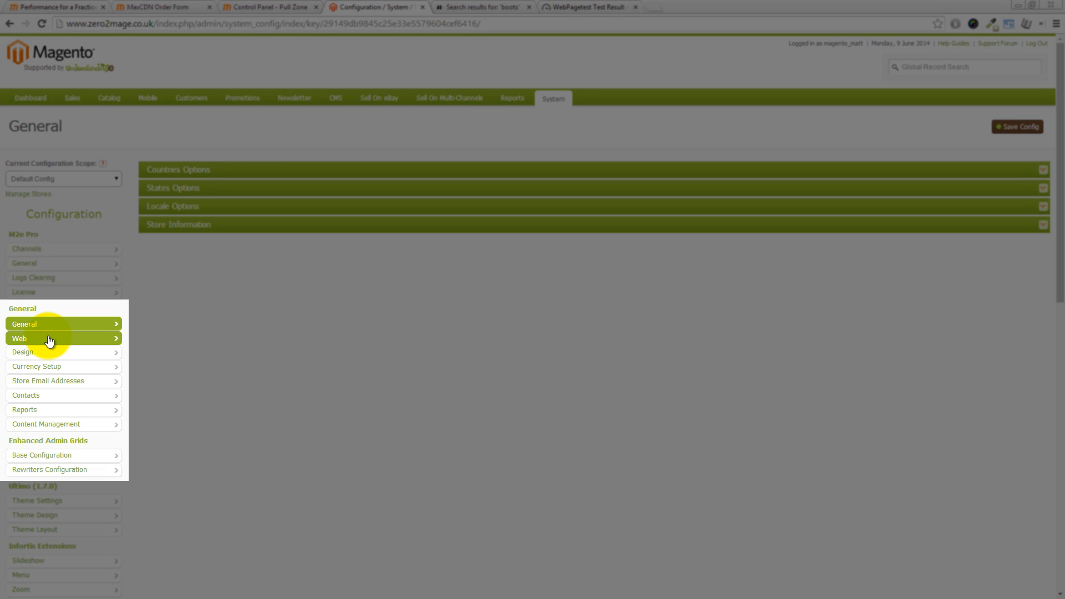
pyautogui.click(49, 339)
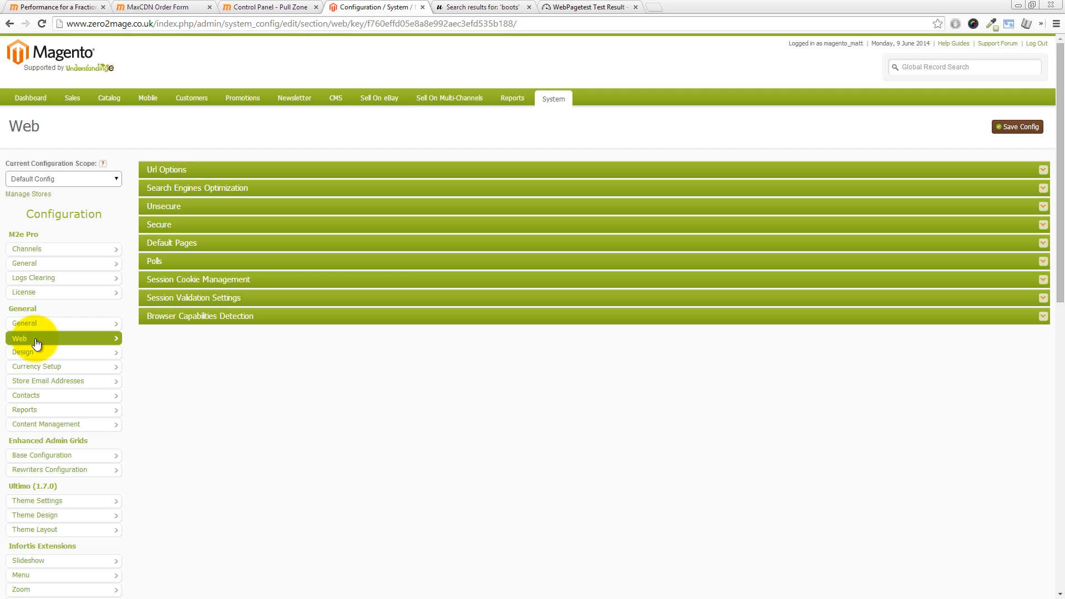
pyautogui.click(167, 212)
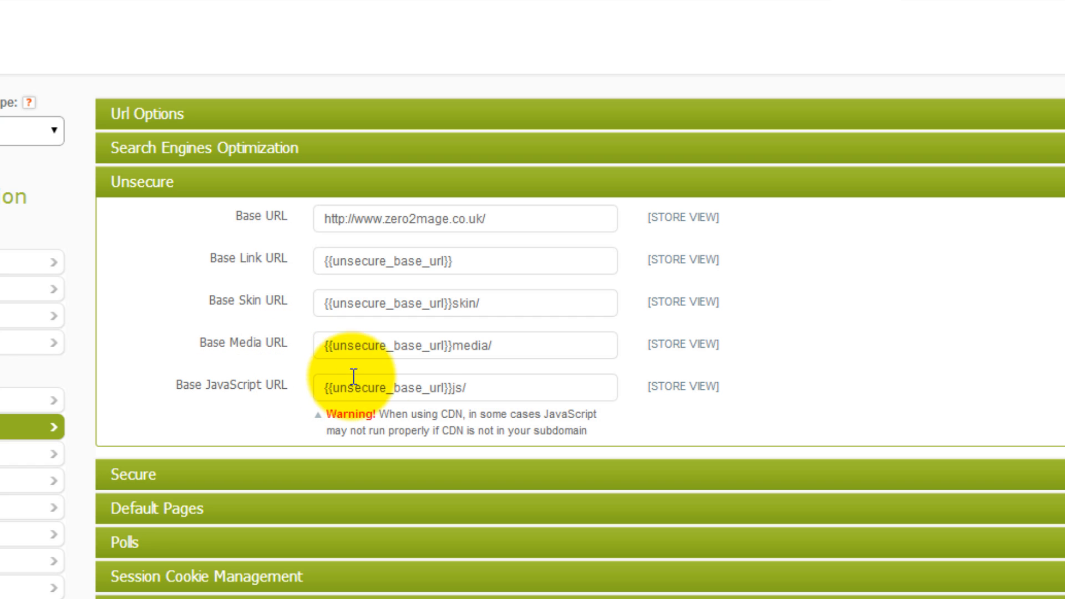
pyautogui.moveTo(452, 304); pyautogui.dragTo(290, 303)
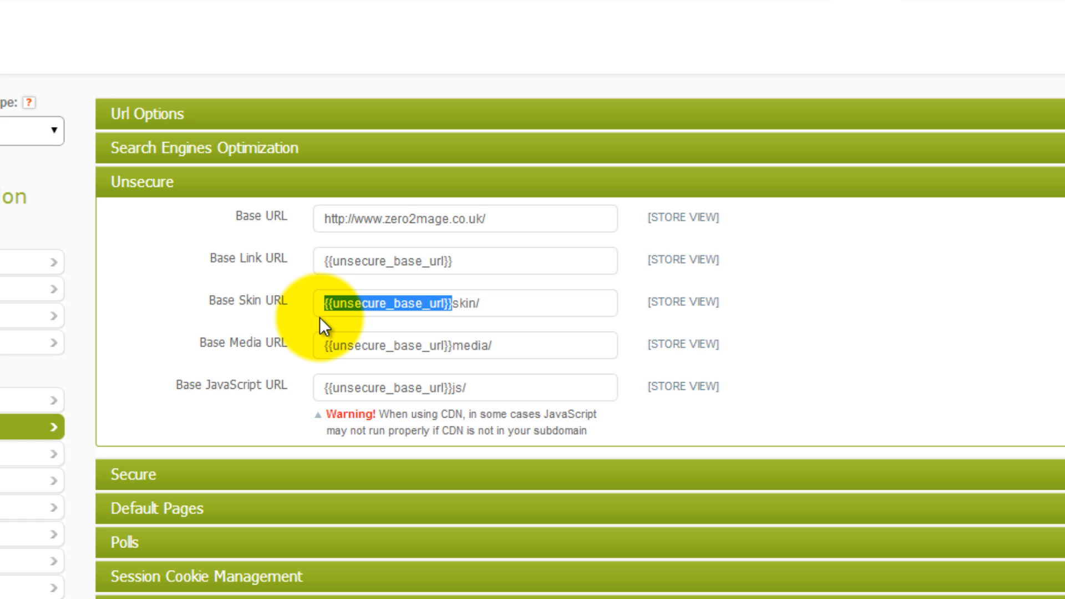
pyautogui.write('http://')
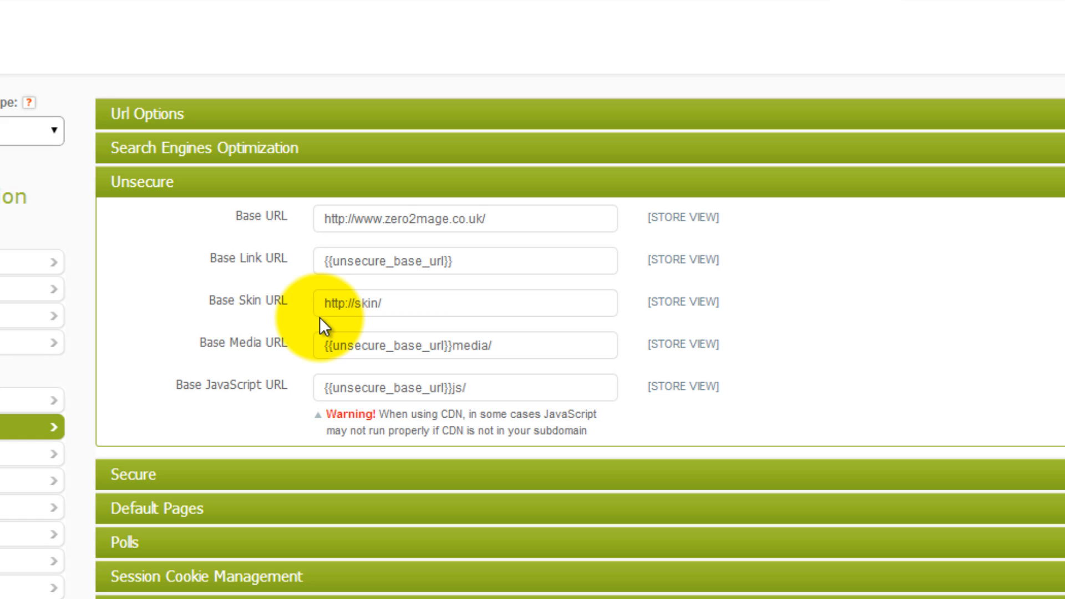
pyautogui.hotkey('ctrl', 'v')
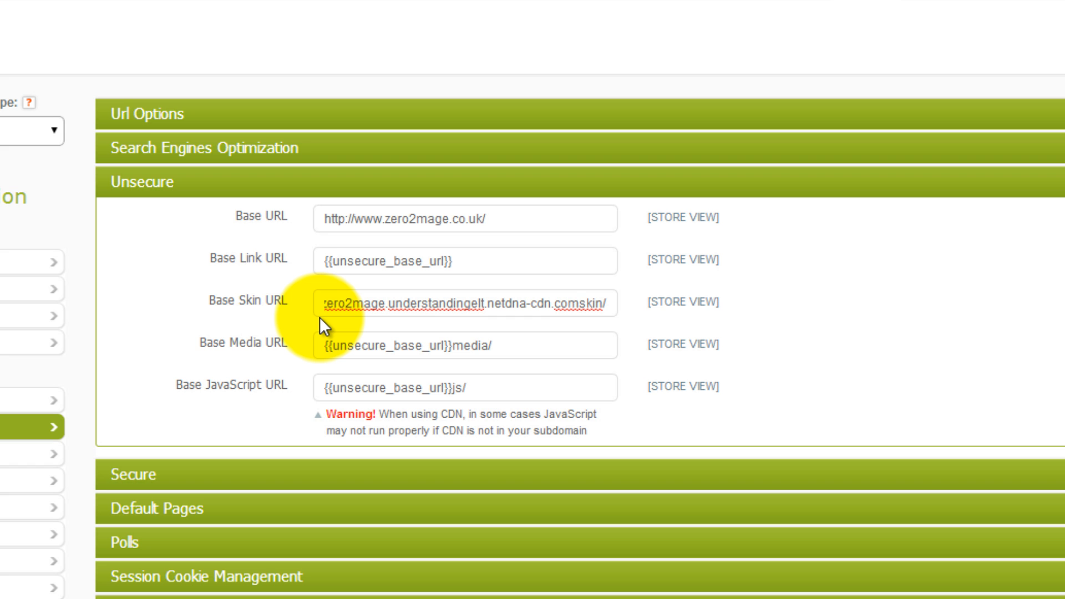
pyautogui.write('/')
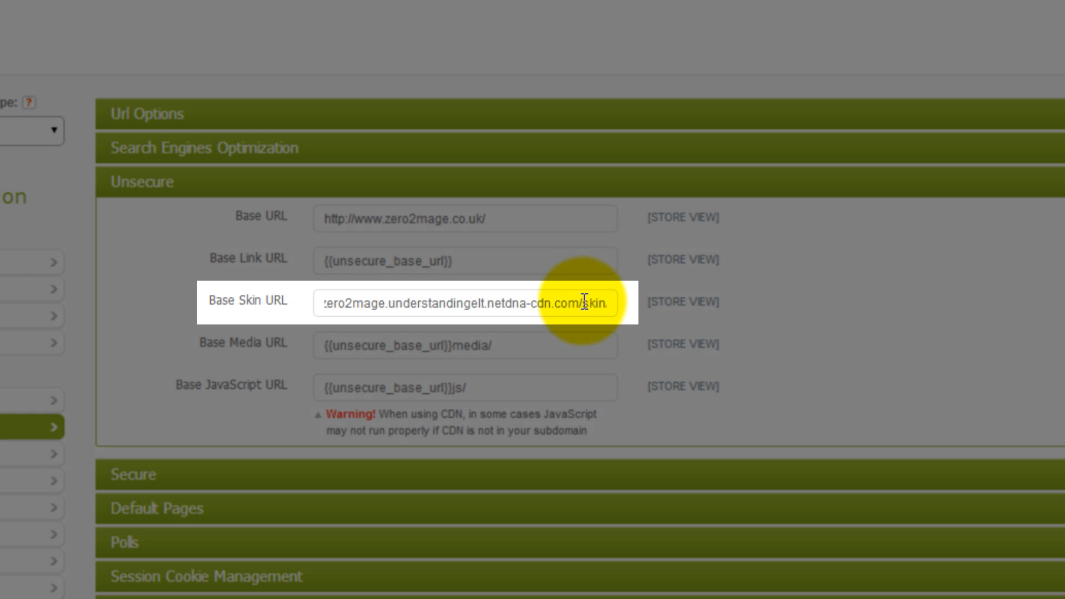
pyautogui.moveTo(583, 303); pyautogui.dragTo(302, 298)
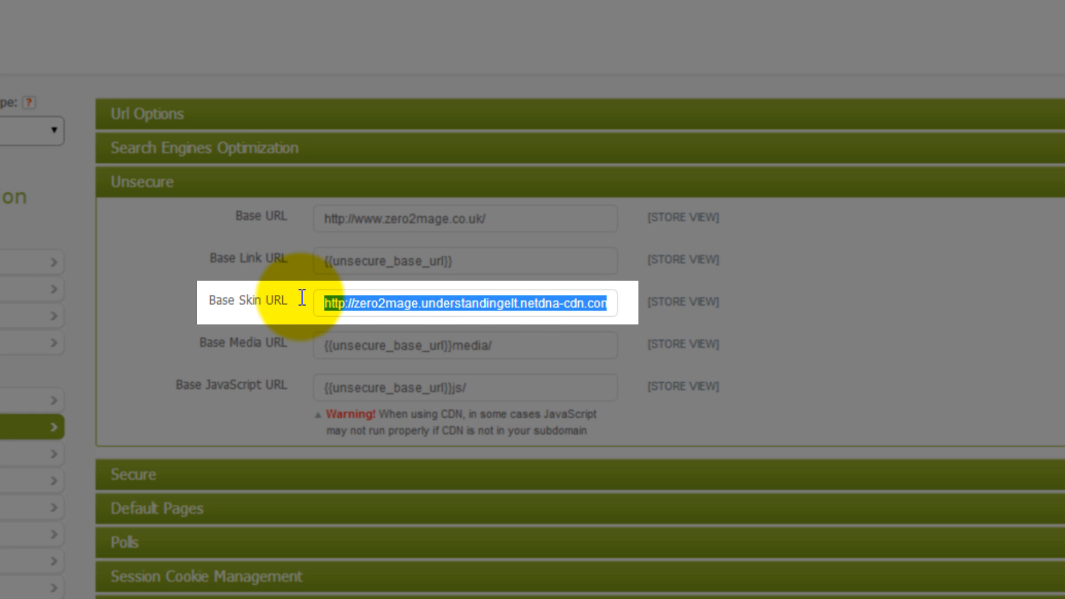
pyautogui.click(383, 305)
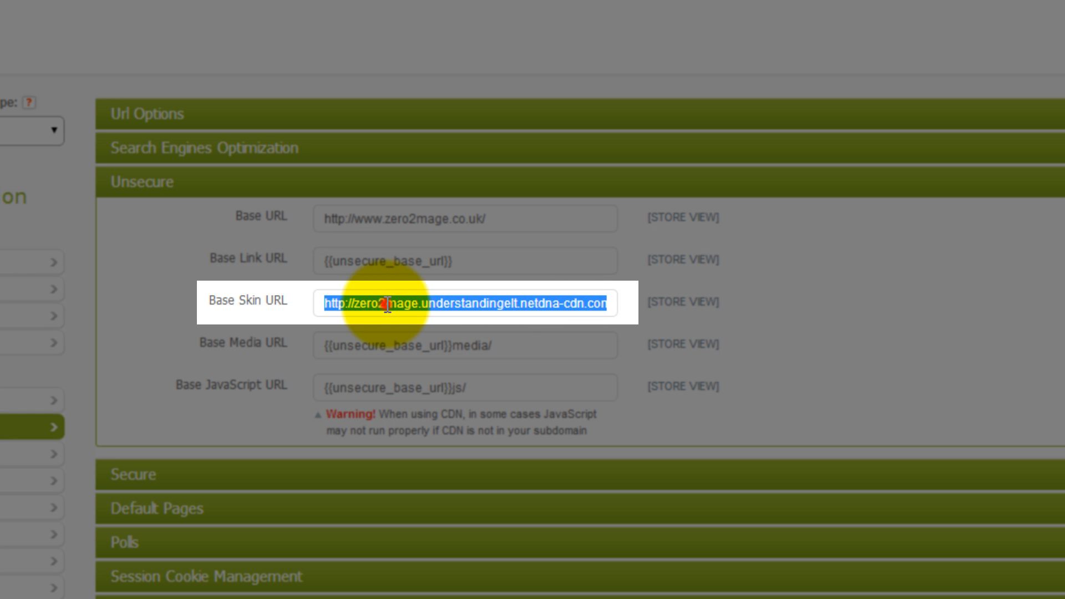
pyautogui.click(355, 304)
pyautogui.moveTo(355, 303); pyautogui.dragTo(576, 303)
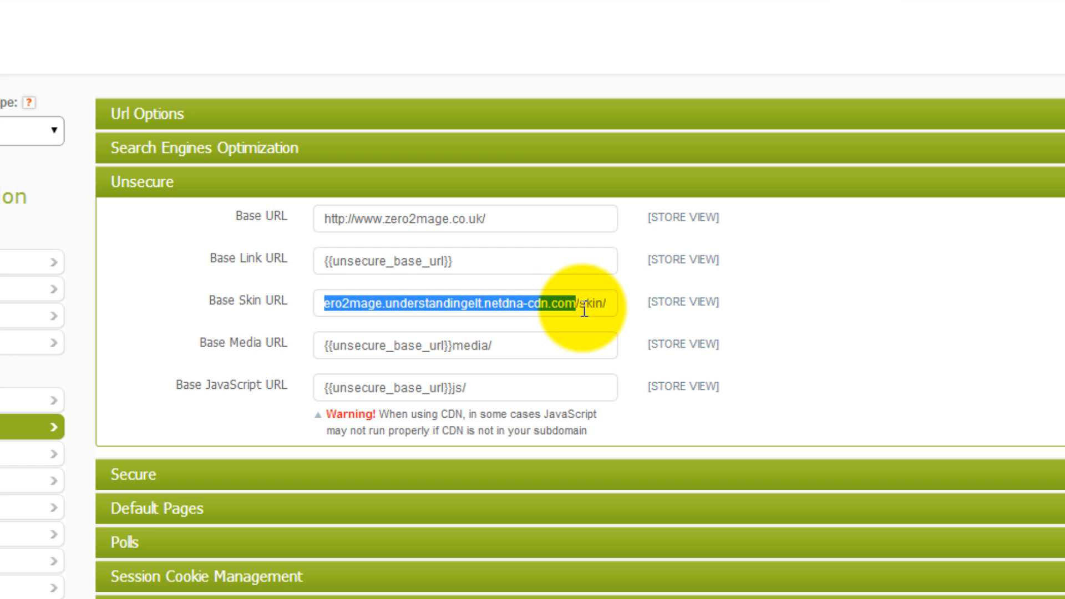
pyautogui.click(580, 306)
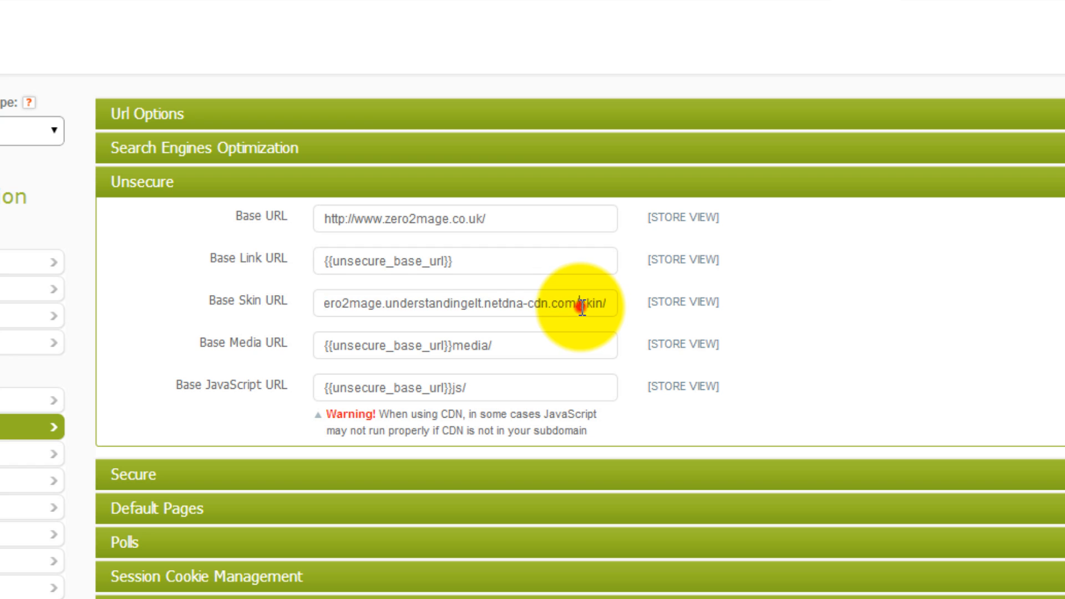
pyautogui.moveTo(581, 306); pyautogui.dragTo(257, 305)
pyautogui.hotkey('ctrl', 'c')
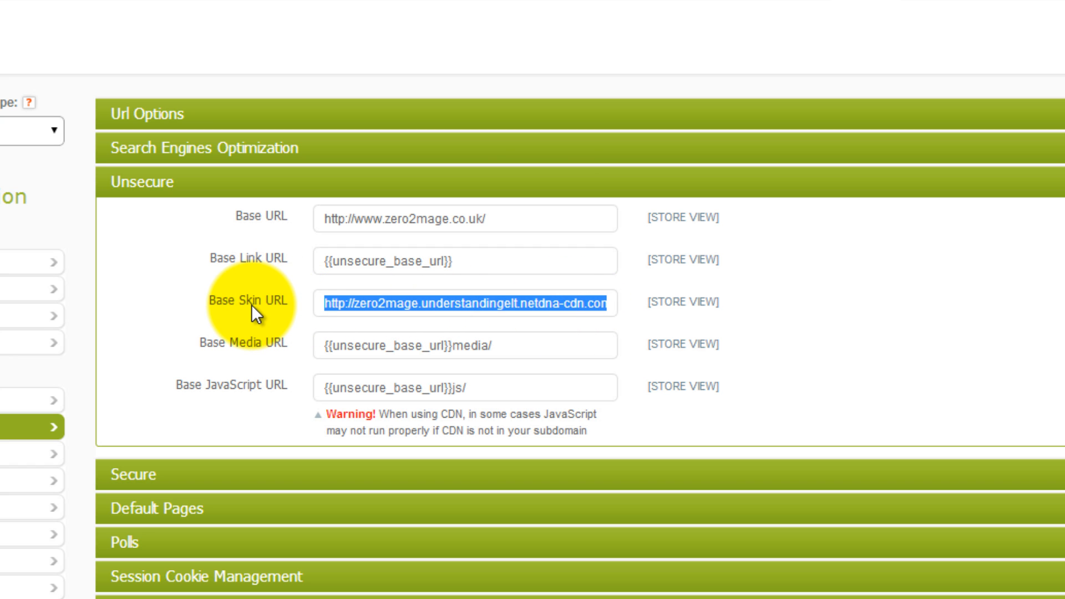
pyautogui.click(451, 347)
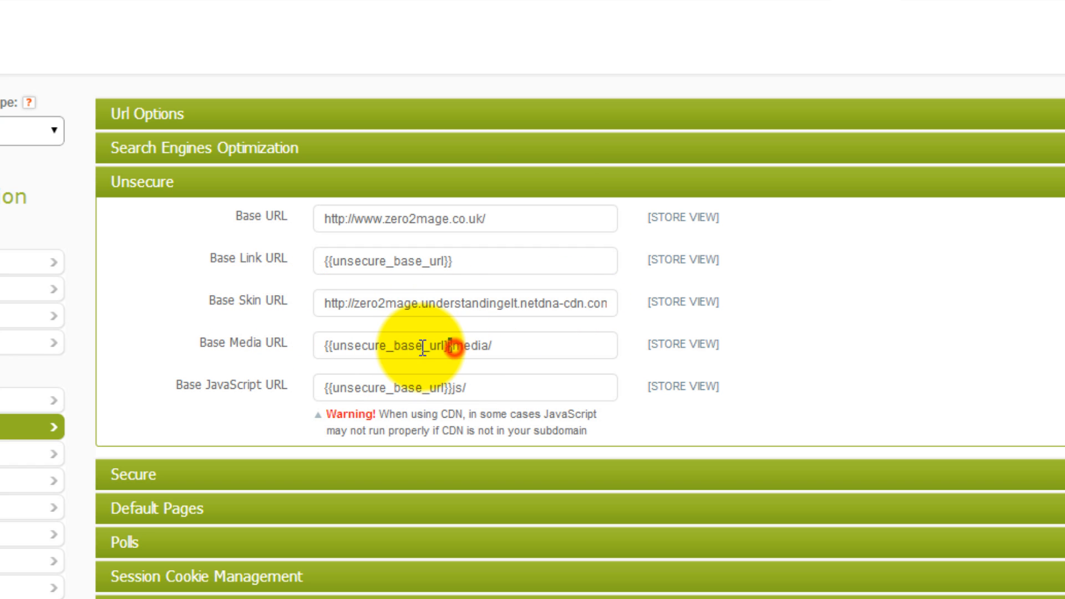
pyautogui.moveTo(423, 348); pyautogui.dragTo(319, 347)
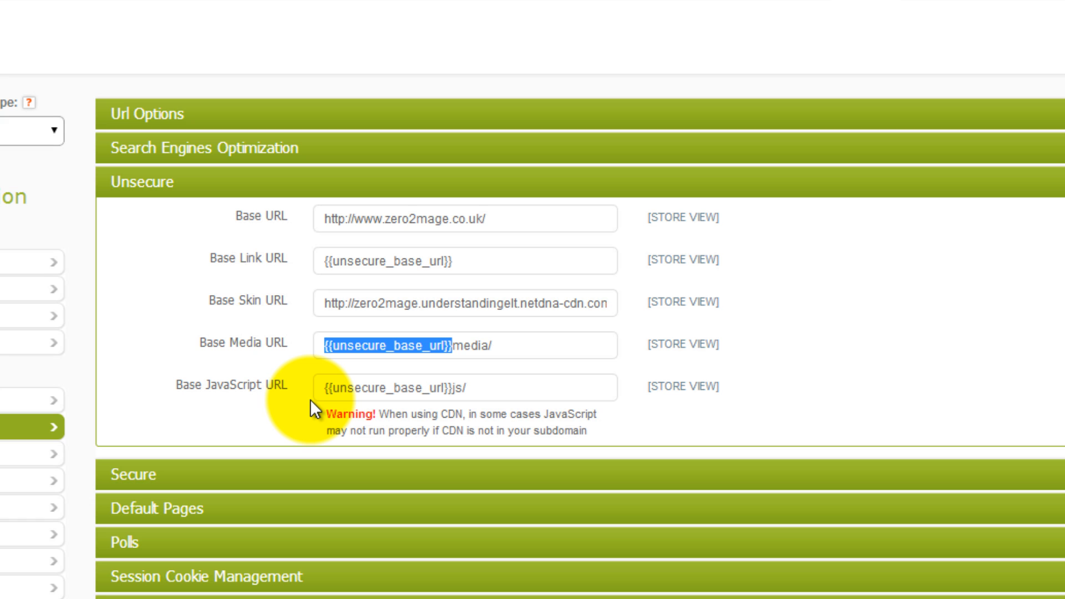
pyautogui.press('BackSpace')
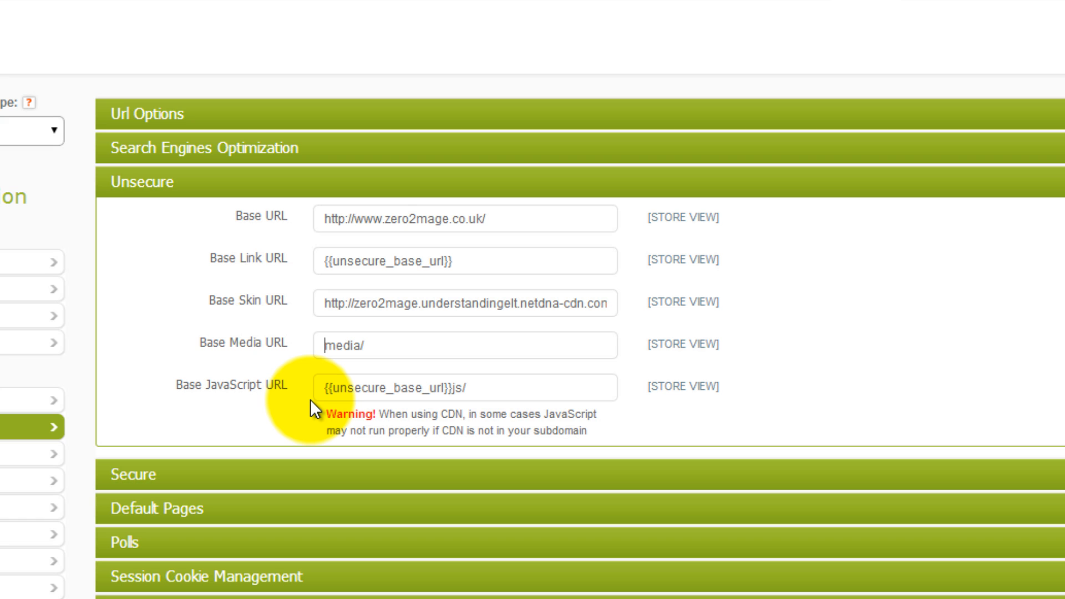
pyautogui.hotkey('ctrl', 'v')
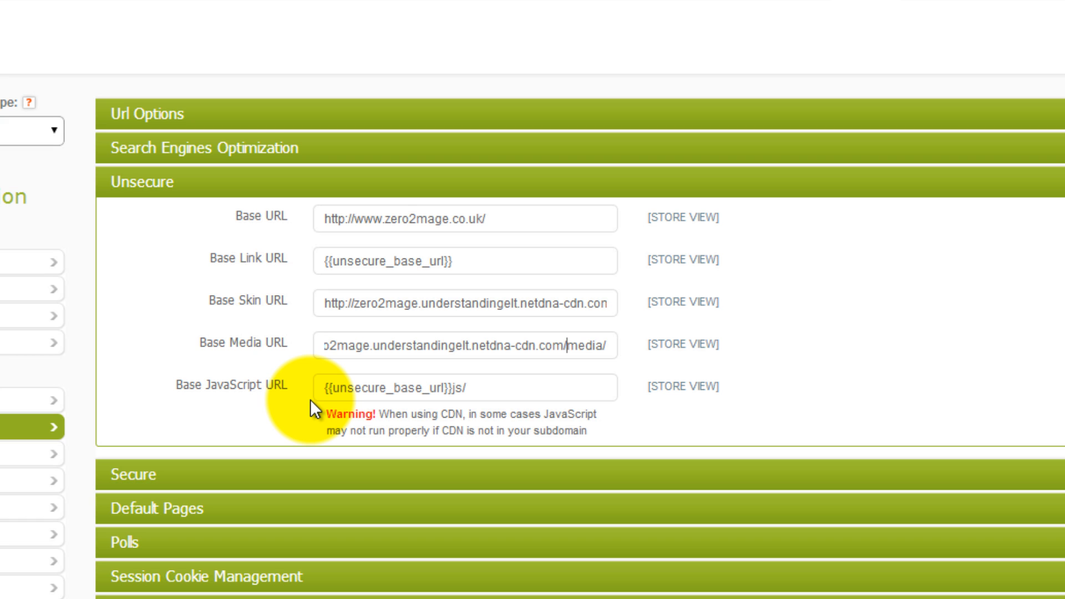
pyautogui.click(566, 345)
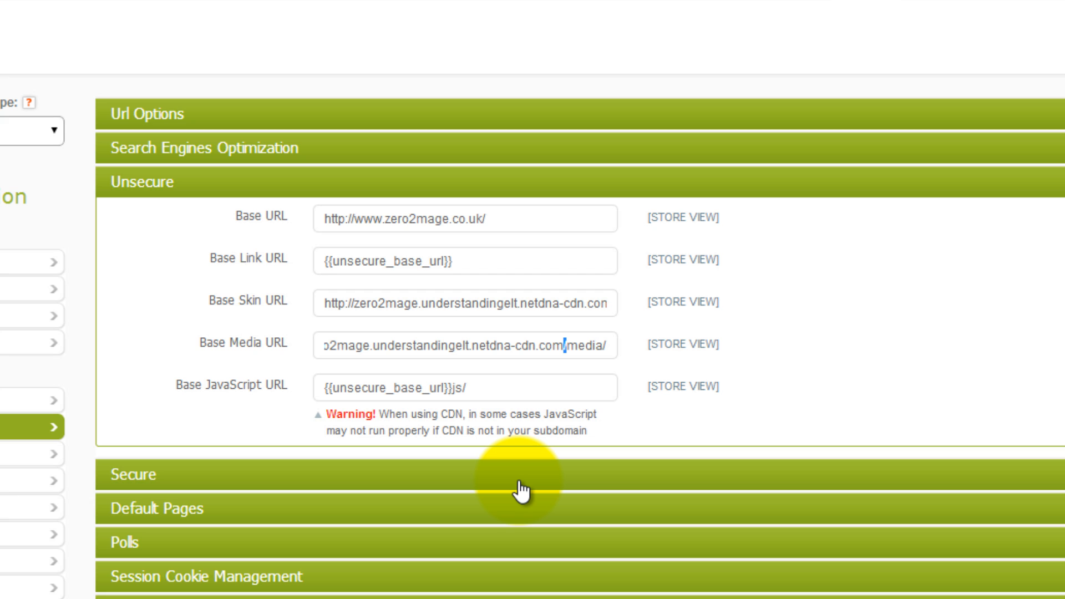
pyautogui.click(451, 388)
pyautogui.moveTo(451, 388); pyautogui.dragTo(307, 388)
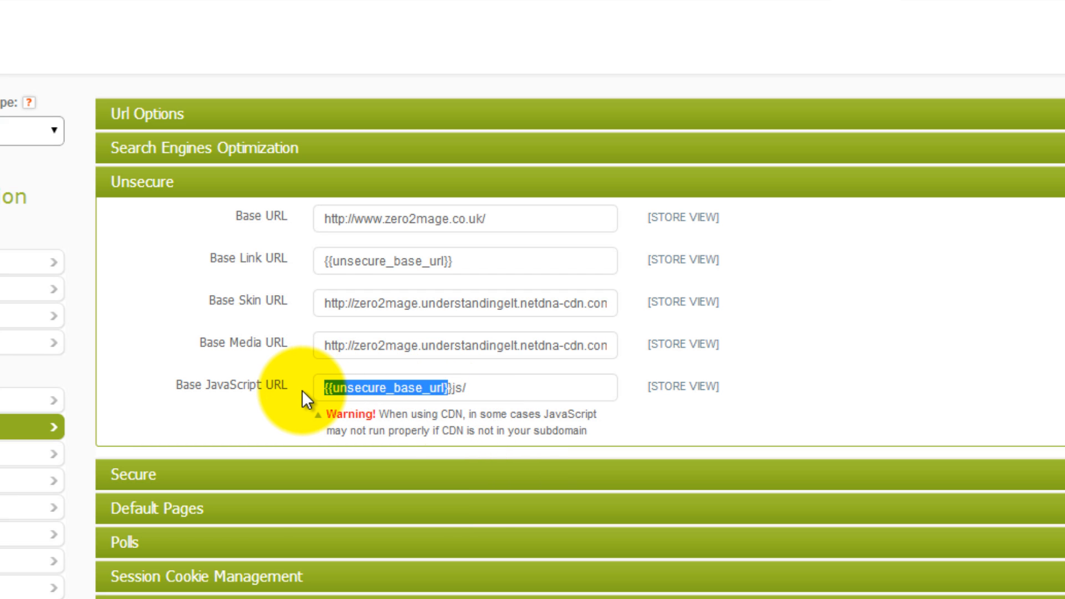
pyautogui.press('BackSpace')
pyautogui.press('Delete')
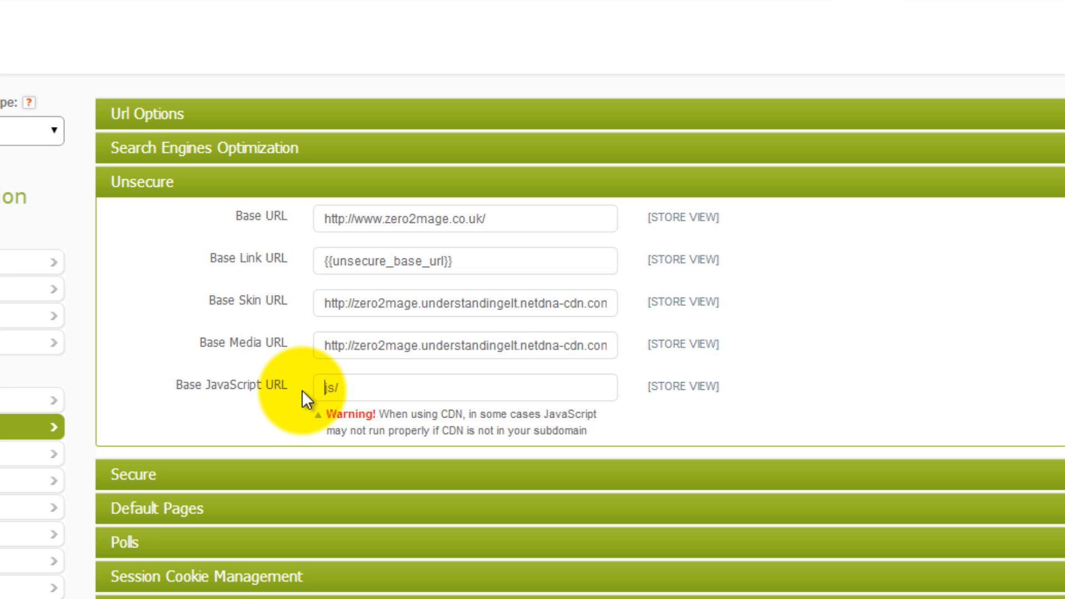
pyautogui.hotkey('ctrl', 'v')
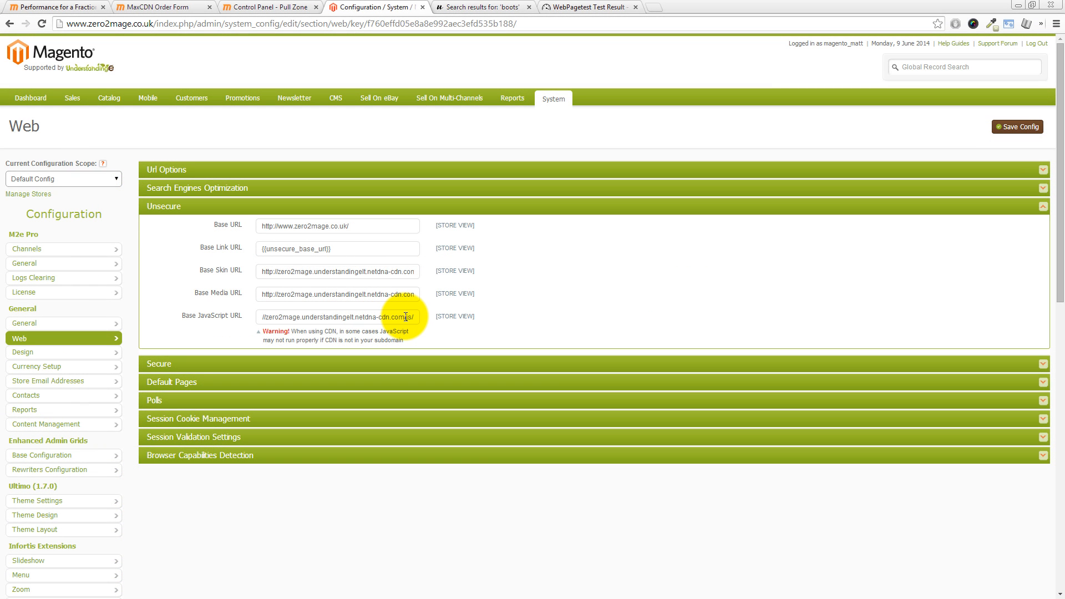
pyautogui.moveTo(406, 317); pyautogui.dragTo(414, 317)
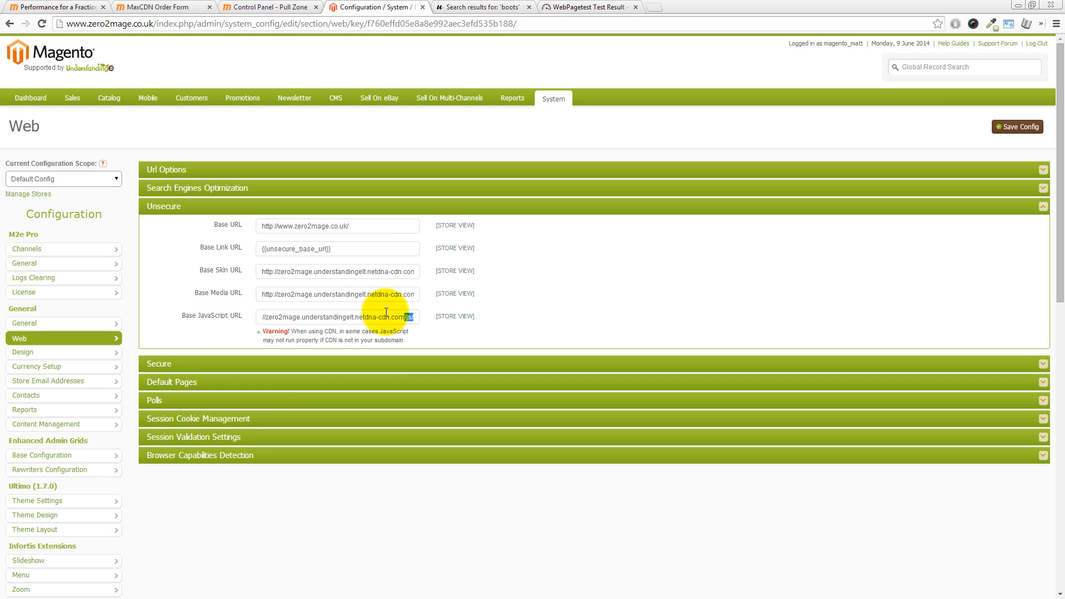
pyautogui.click(1012, 130)
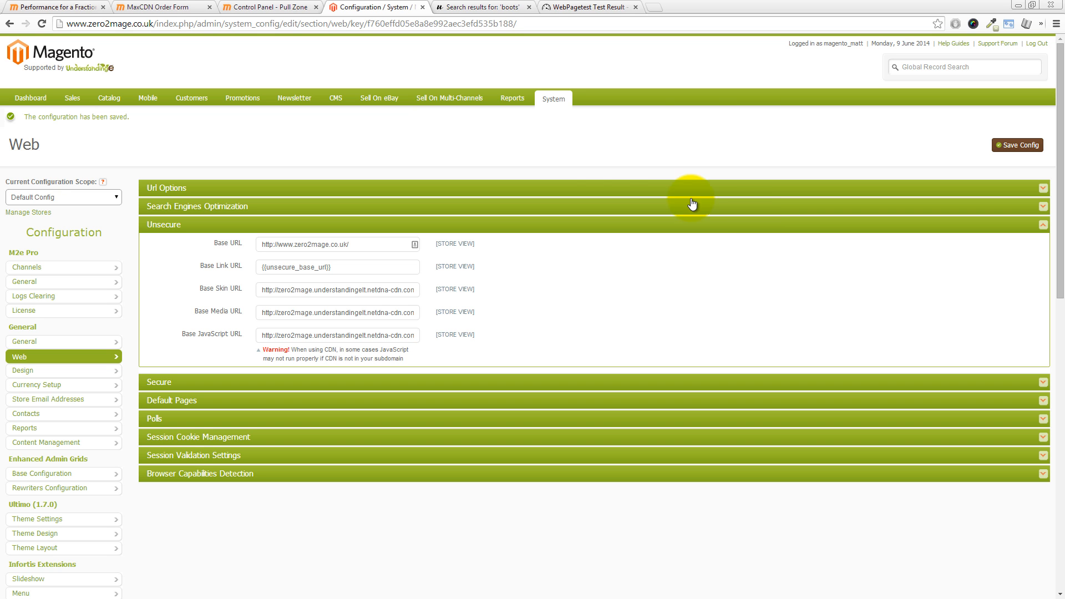
# Step: Refresh all cache types in Magento's Cache Management
pyautogui.moveTo(559, 101)
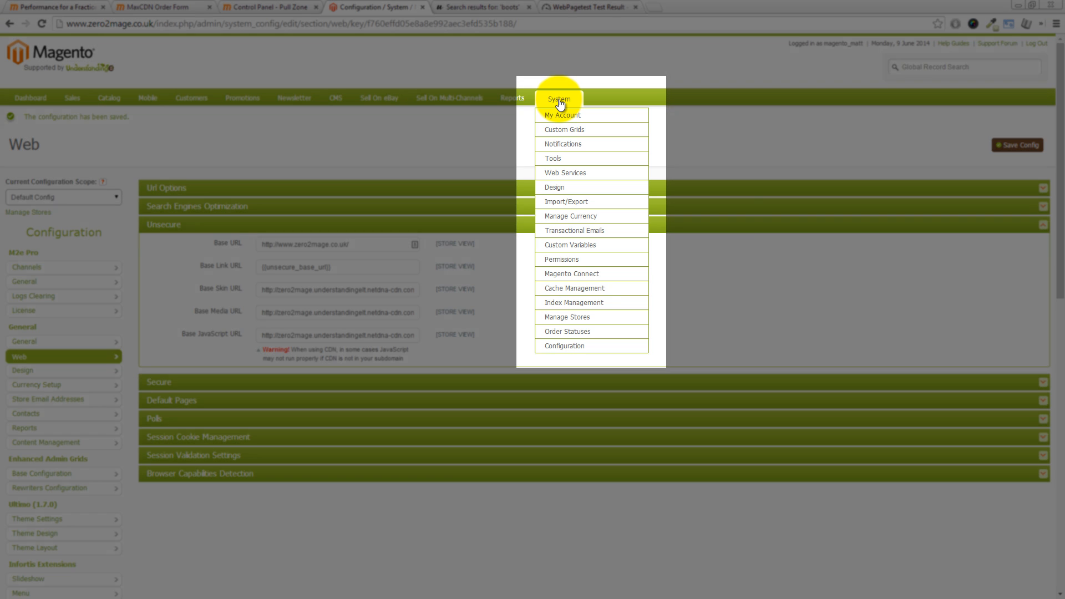
pyautogui.click(566, 288)
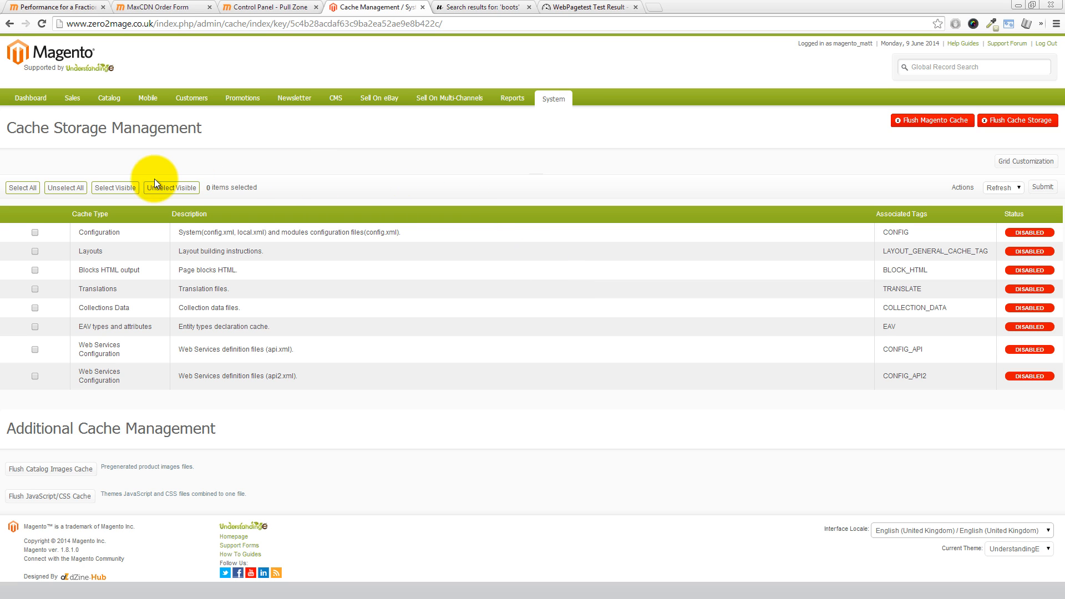
pyautogui.click(25, 188)
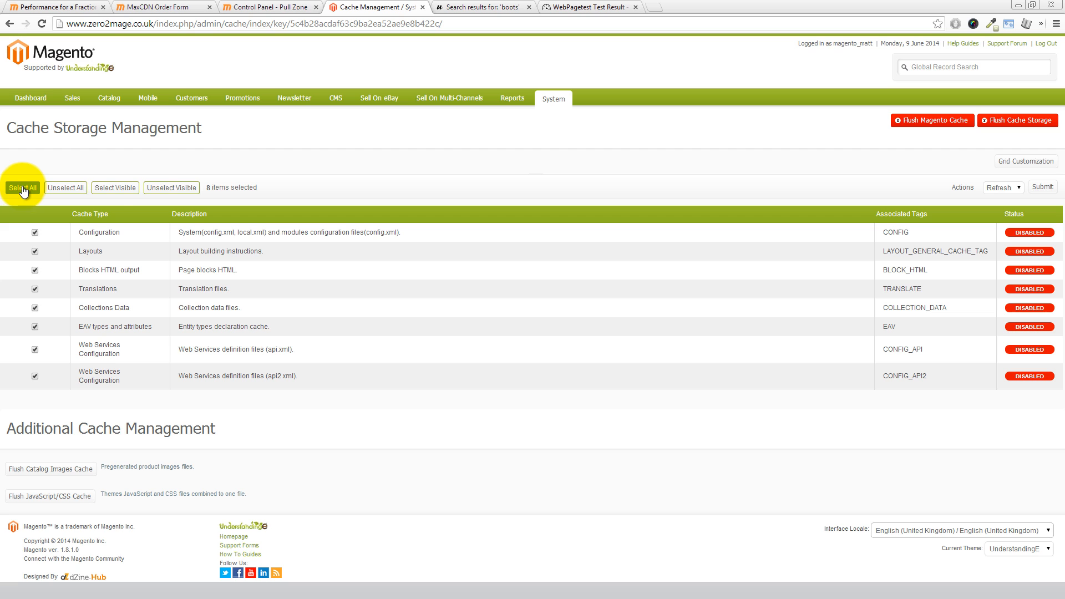
pyautogui.click(1050, 189)
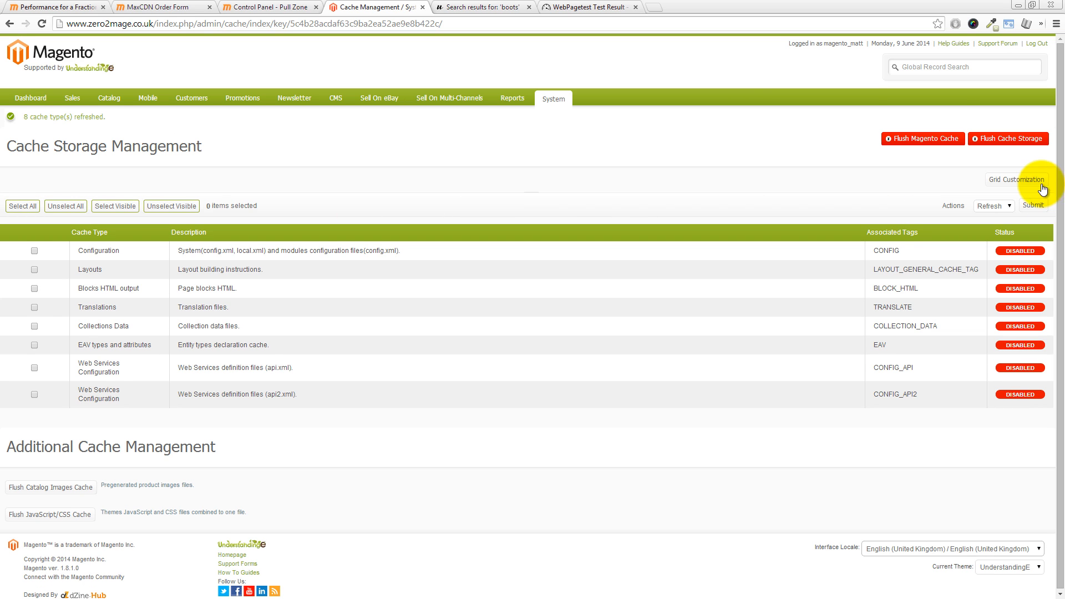
# Step: Flush the Magento cache, the cache storage, the catalog images cache and the JavaScript/CSS cache
pyautogui.click(938, 142)
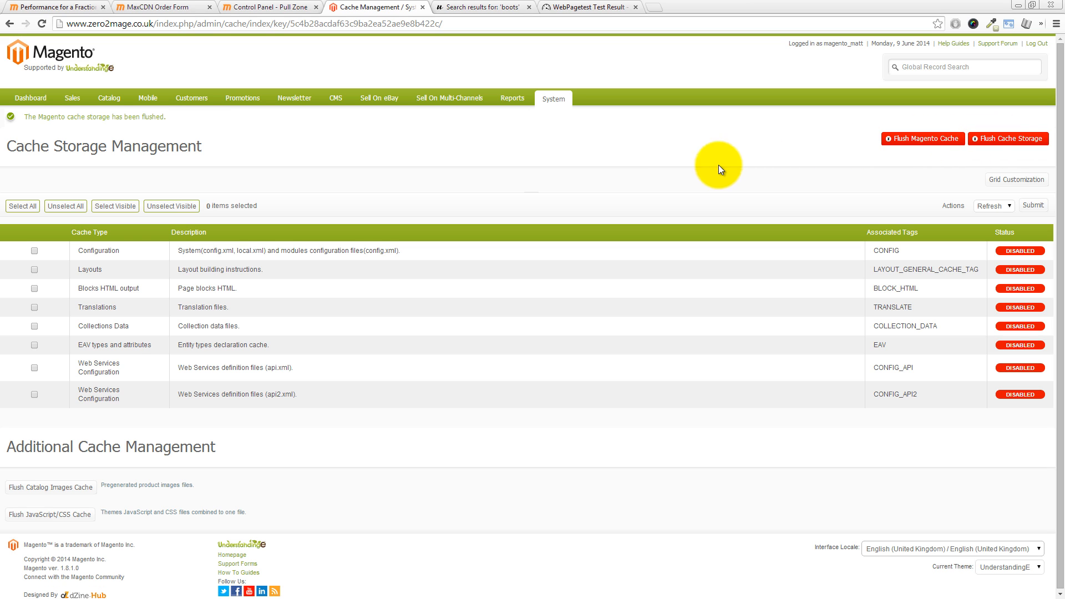
pyautogui.click(1002, 139)
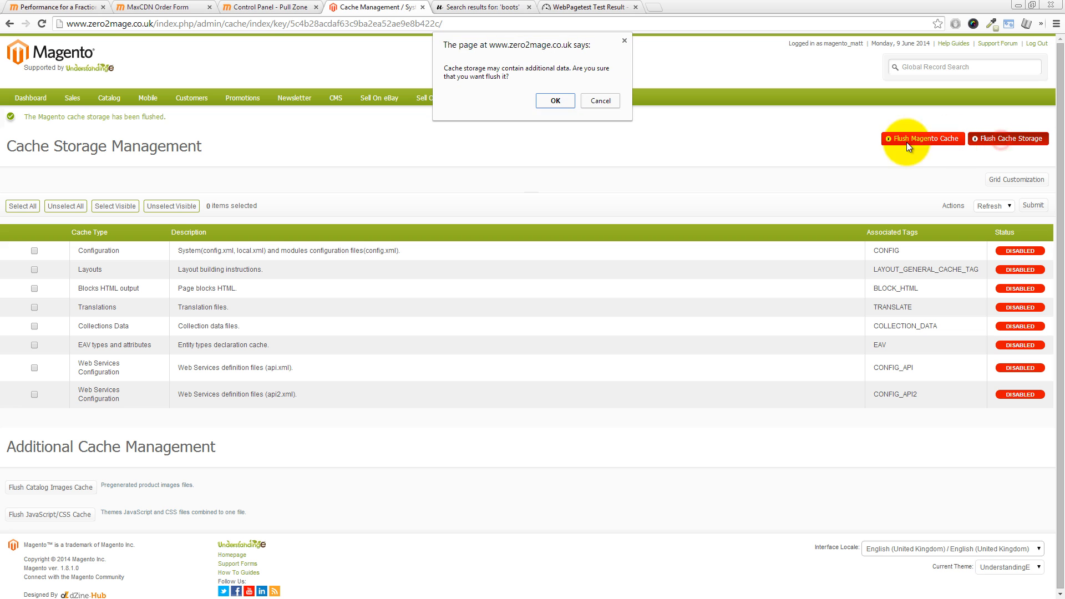
pyautogui.click(551, 100)
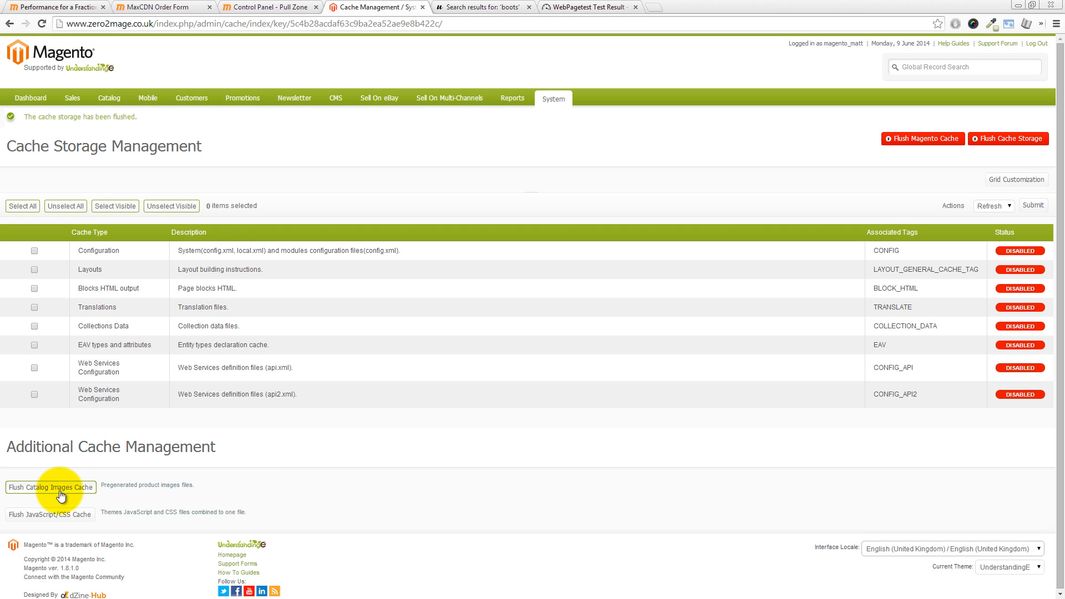
pyautogui.click(60, 491)
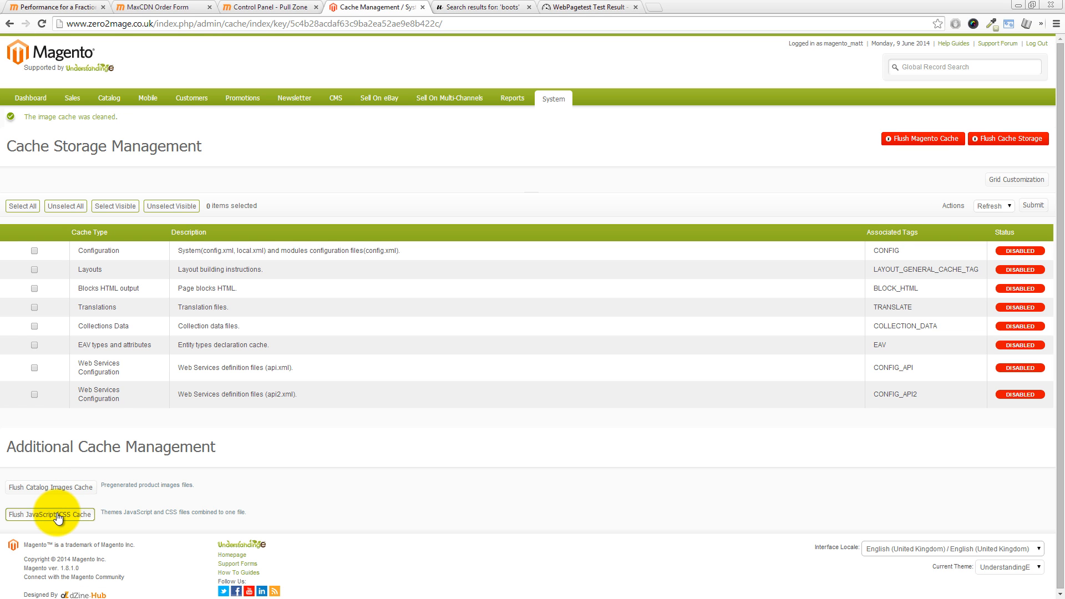
pyautogui.click(66, 516)
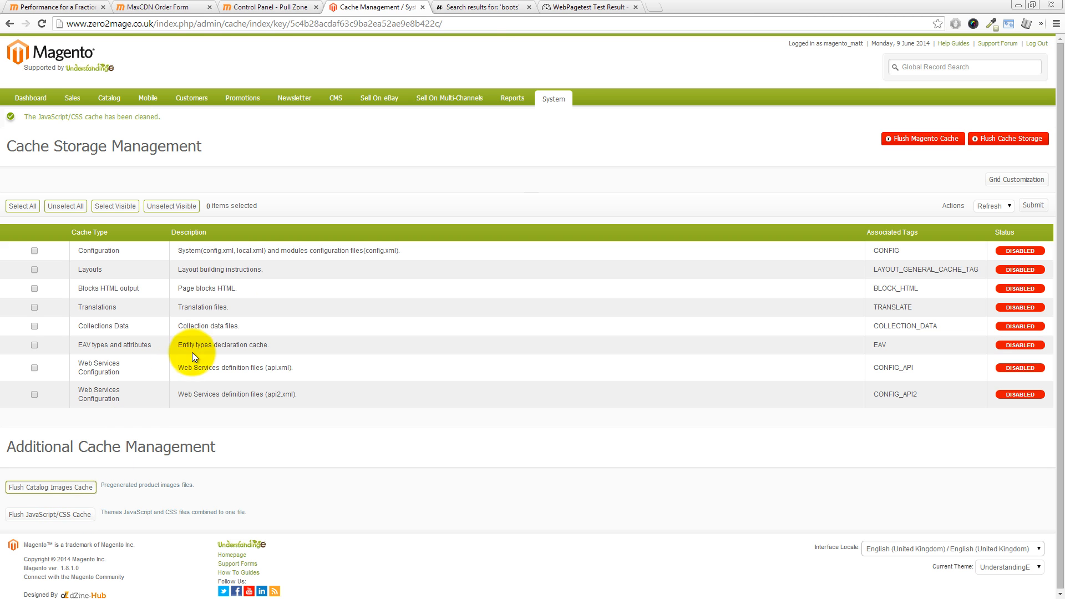
# Step: Open the Some Boots product image from the storefront search results in a new tab and check its address's domain
pyautogui.click(481, 12)
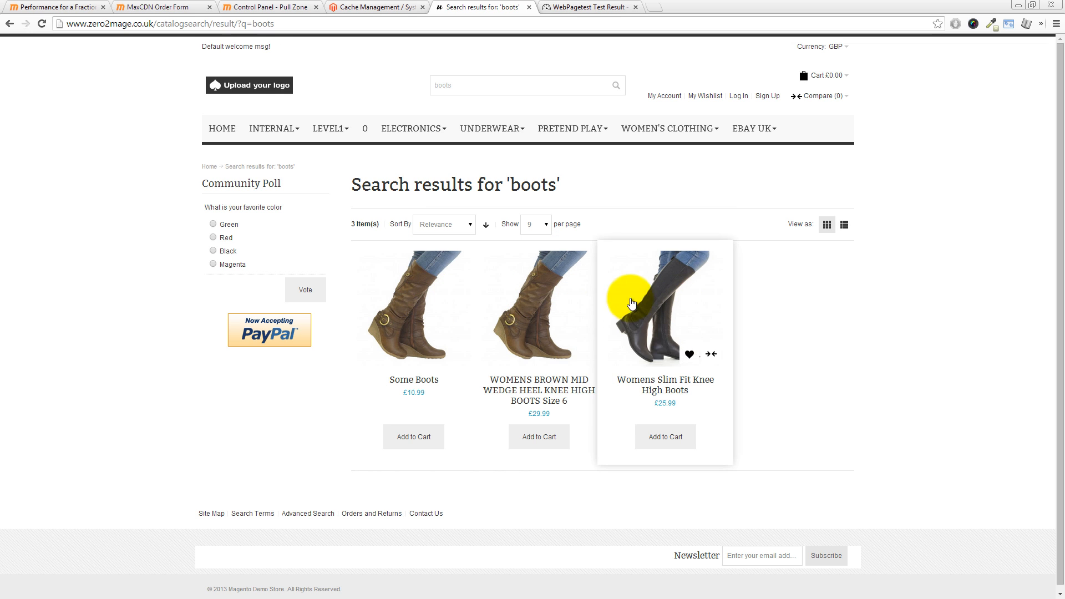
pyautogui.rightClick(406, 305)
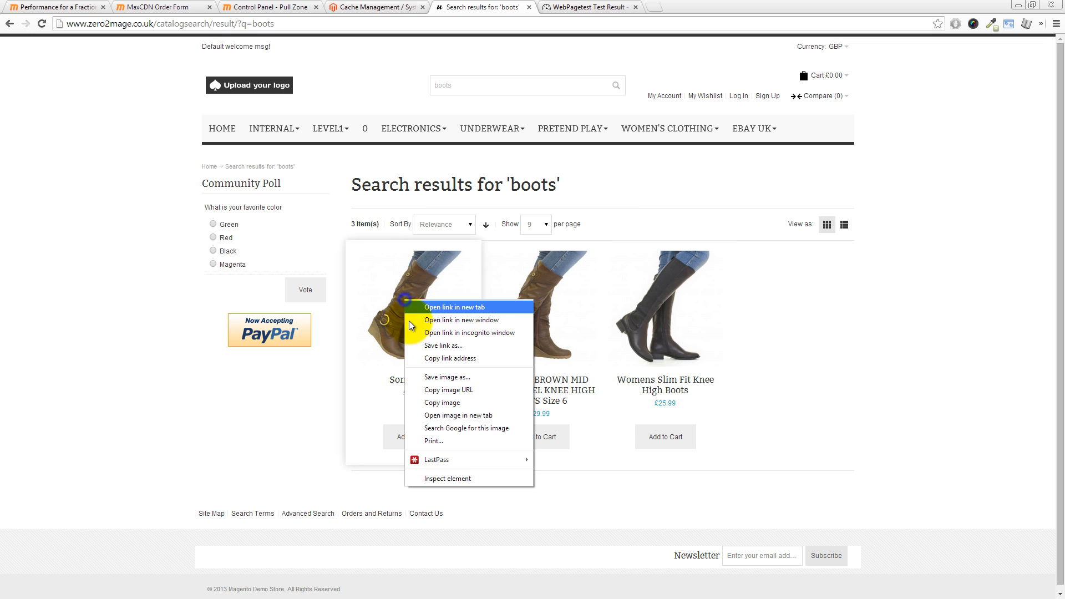
pyautogui.click(452, 411)
pyautogui.click(580, 7)
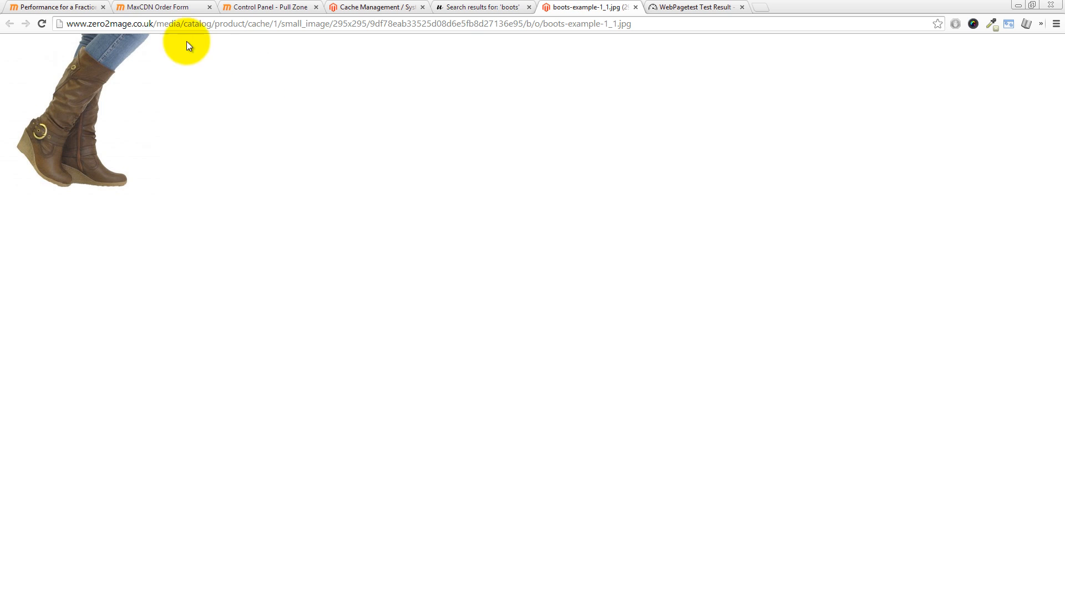
pyautogui.moveTo(67, 24); pyautogui.dragTo(158, 22)
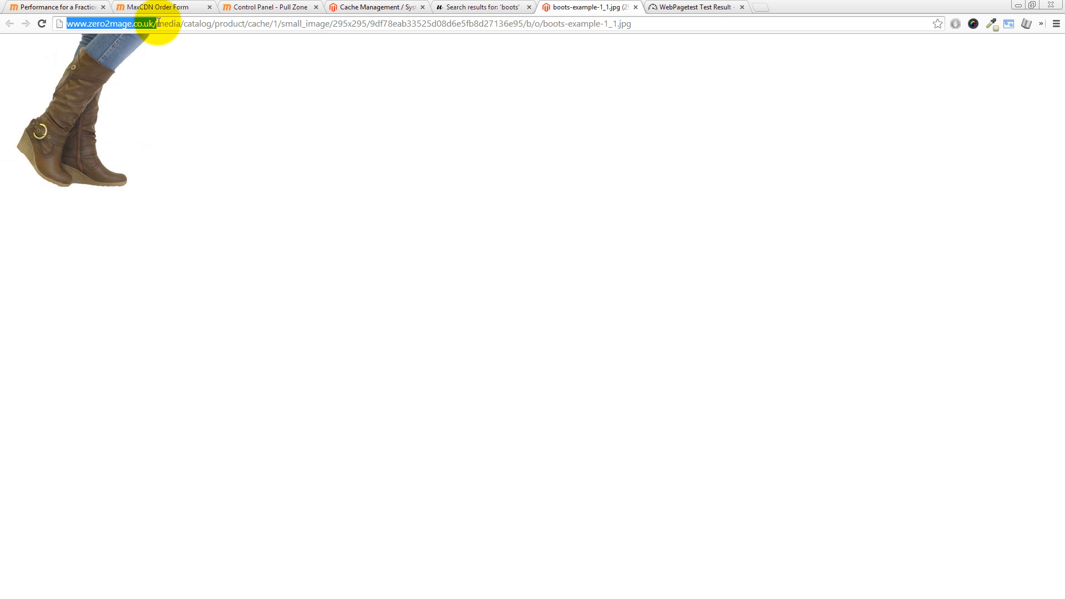
pyautogui.click(144, 23)
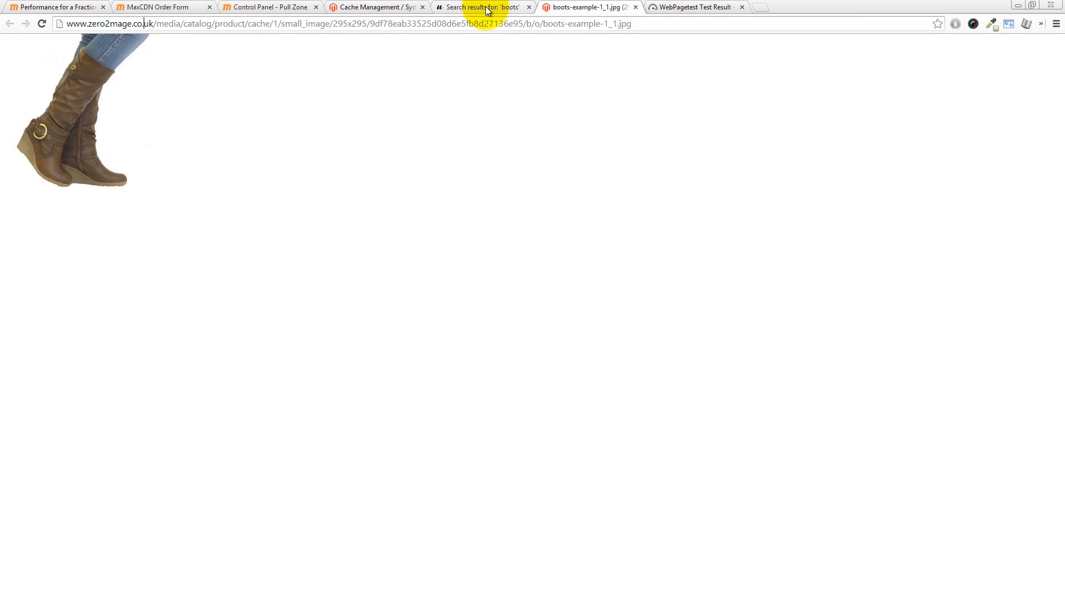
pyautogui.click(477, 7)
pyautogui.click(268, 24)
pyautogui.rightClick(265, 25)
pyautogui.click(288, 66)
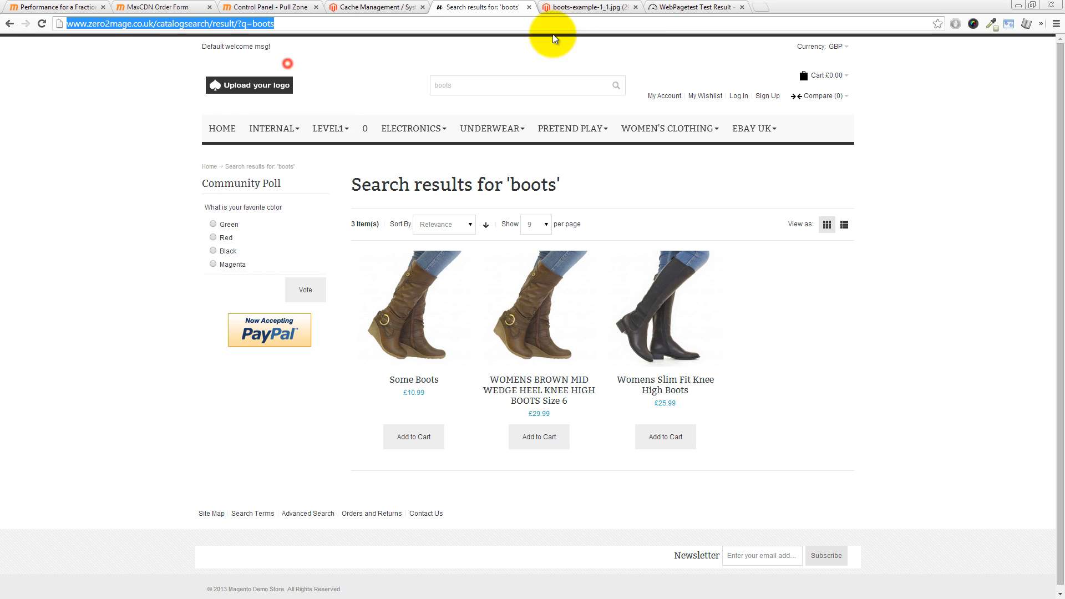
pyautogui.click(760, 7)
pyautogui.hotkey('ctrl', 'v')
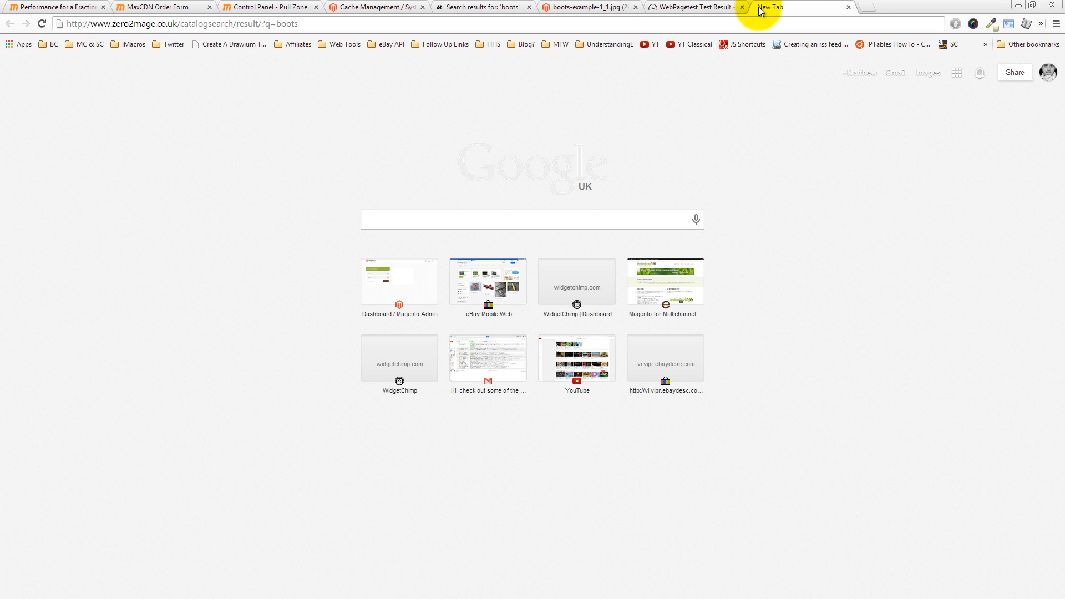
pyautogui.press('Return')
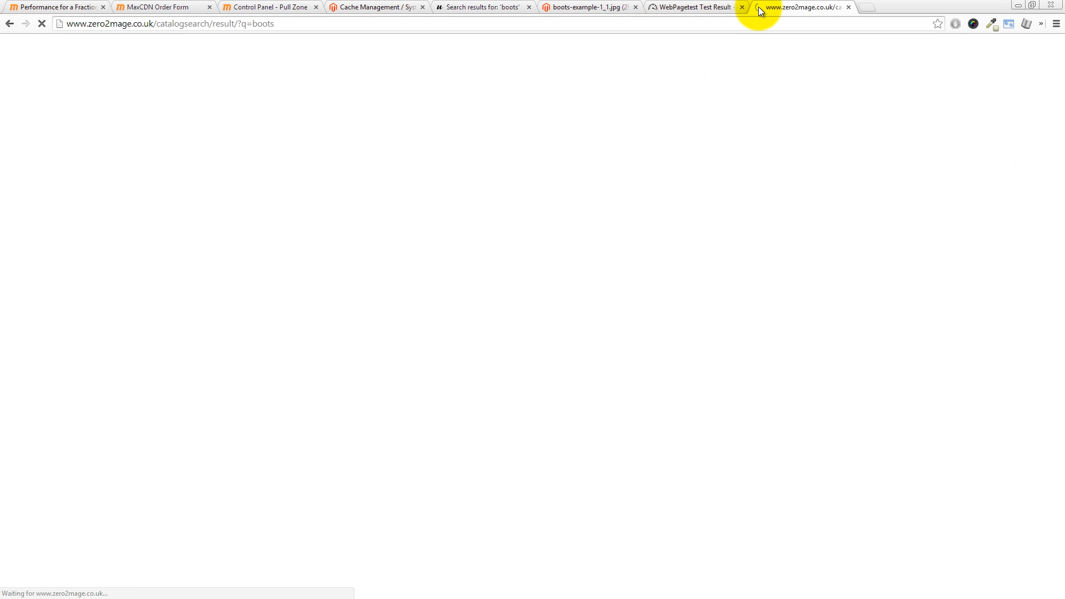
# Step: View the Some Boots product image from the freshly loaded search results in its own tab and check its address's domain
pyautogui.rightClick(418, 292)
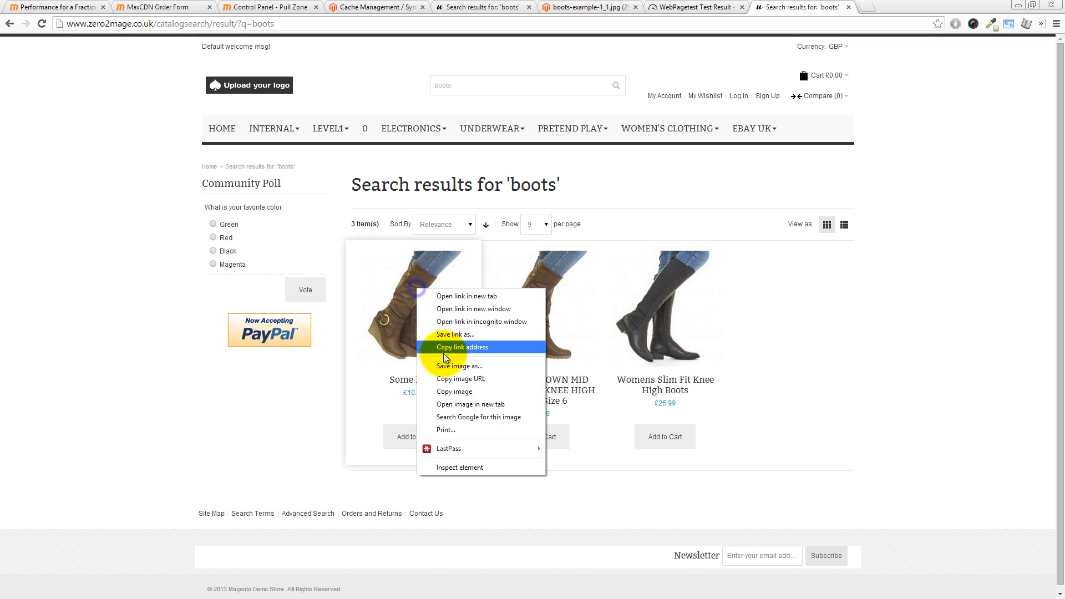
pyautogui.click(461, 401)
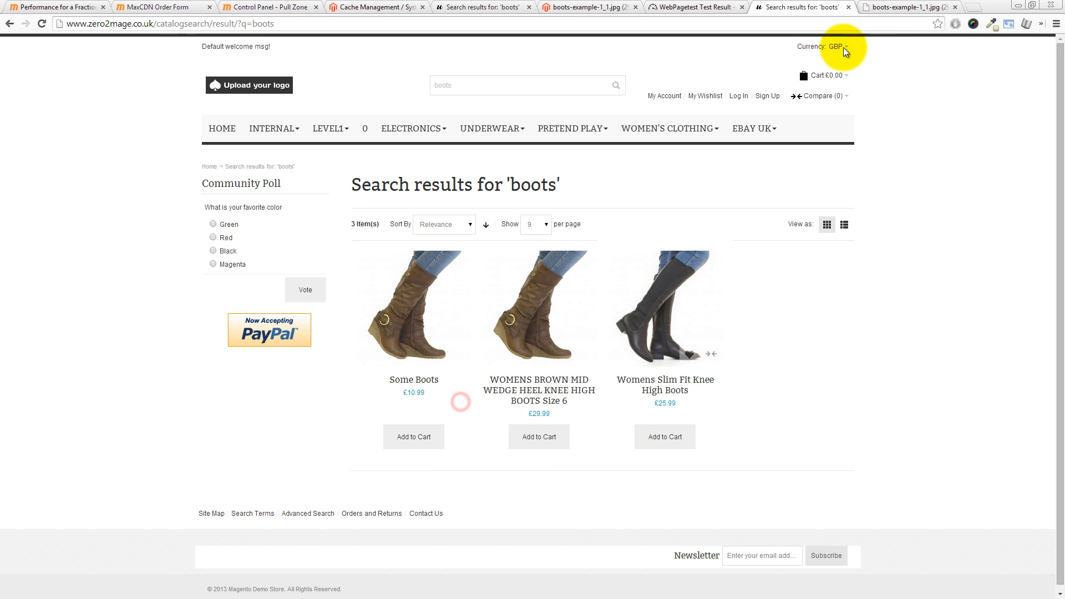
pyautogui.click(889, 7)
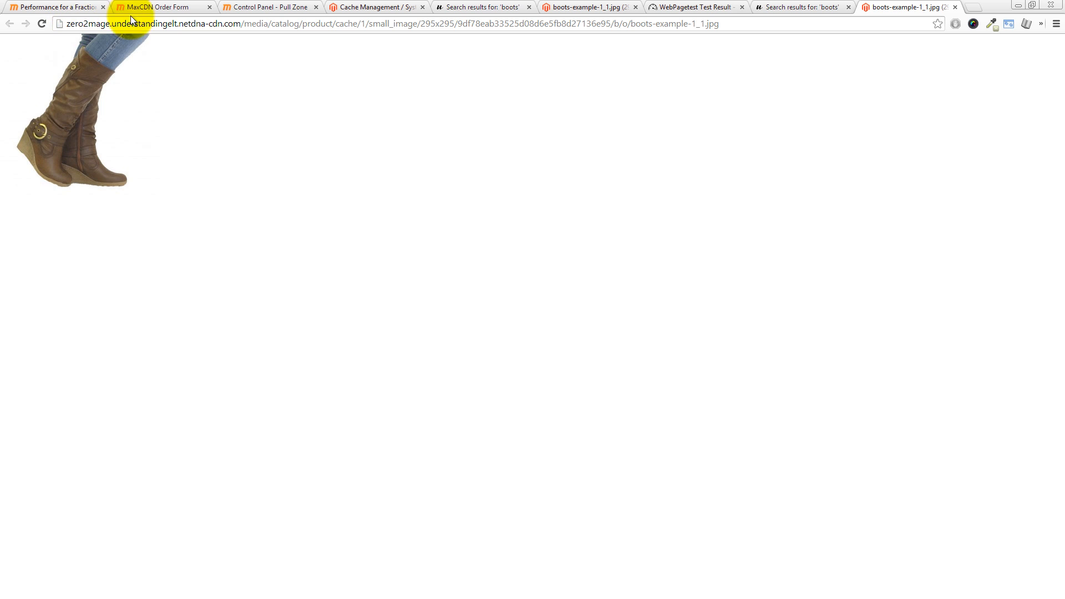
# Step: Place the earlier boots image tab beside the new one, compare the two image addresses, and return to the fresh search results
pyautogui.moveTo(601, 7); pyautogui.dragTo(797, 7)
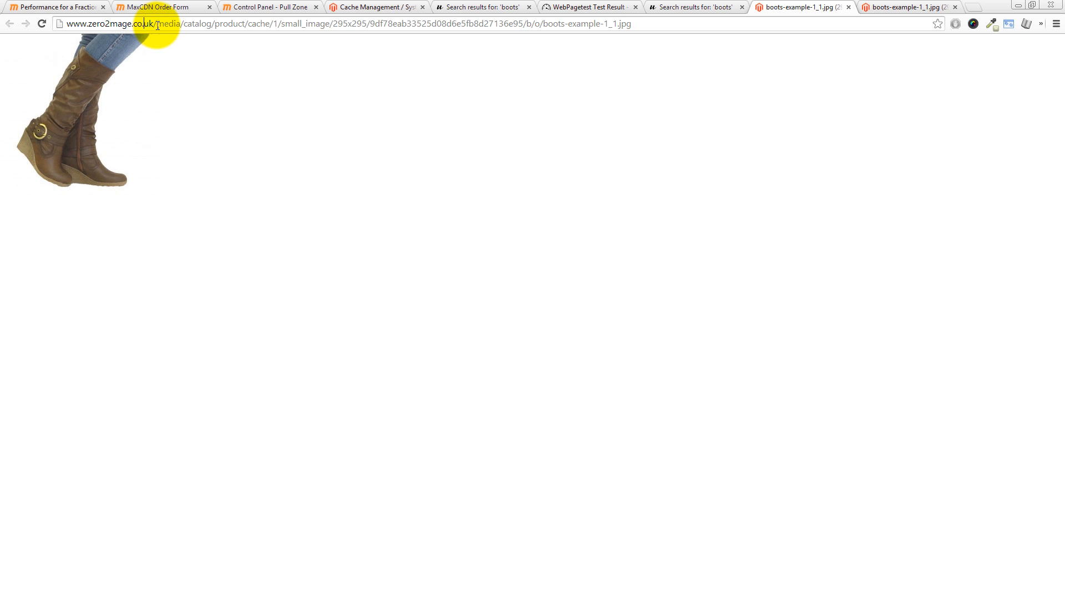
pyautogui.click(903, 7)
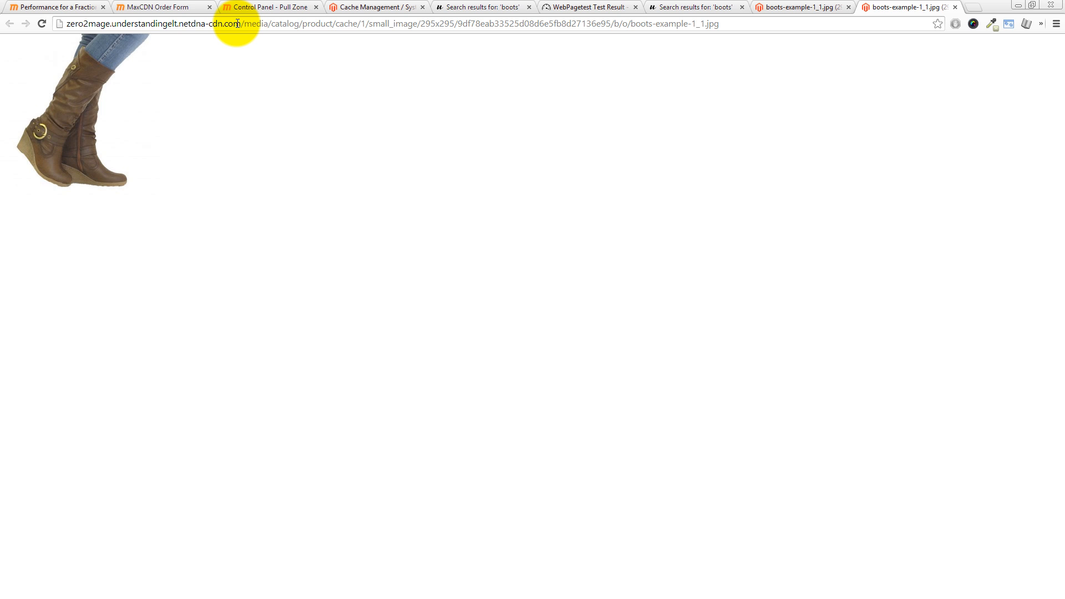
pyautogui.click(710, 7)
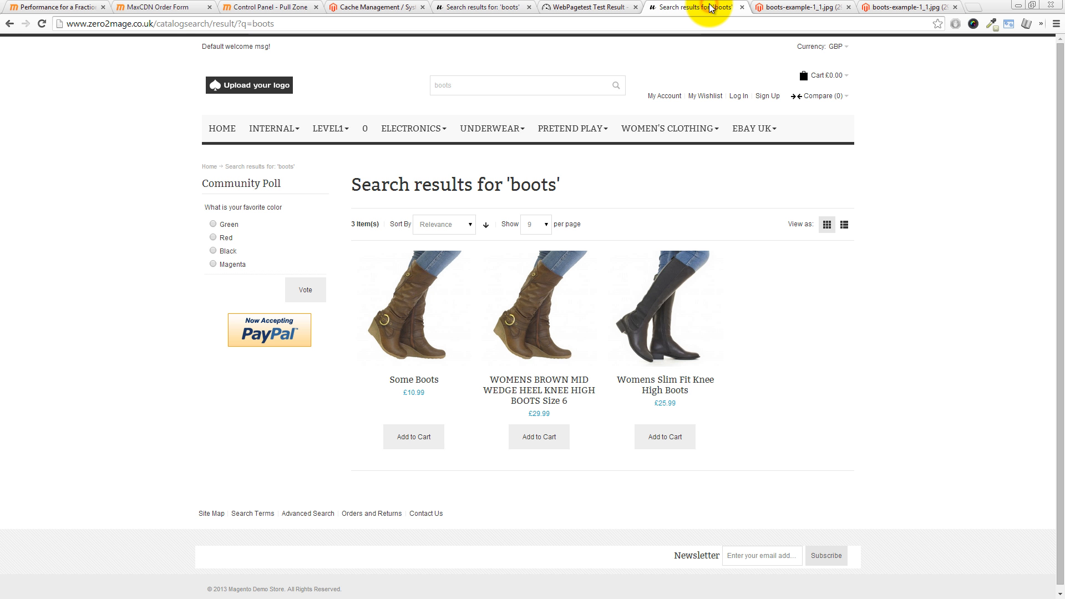
pyautogui.click(600, 8)
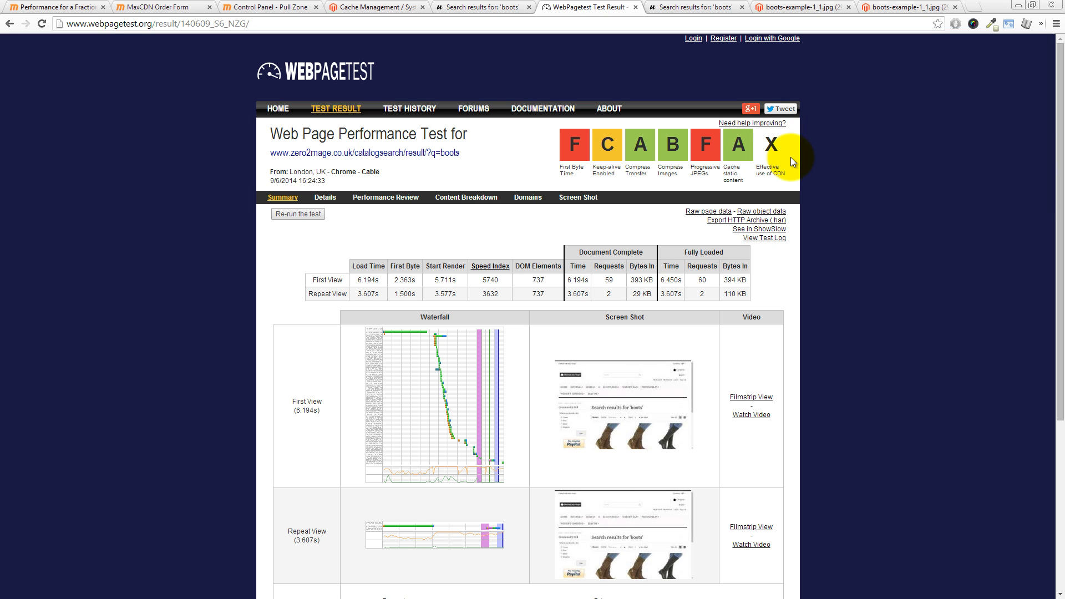
pyautogui.rightClick(421, 152)
pyautogui.press('Escape')
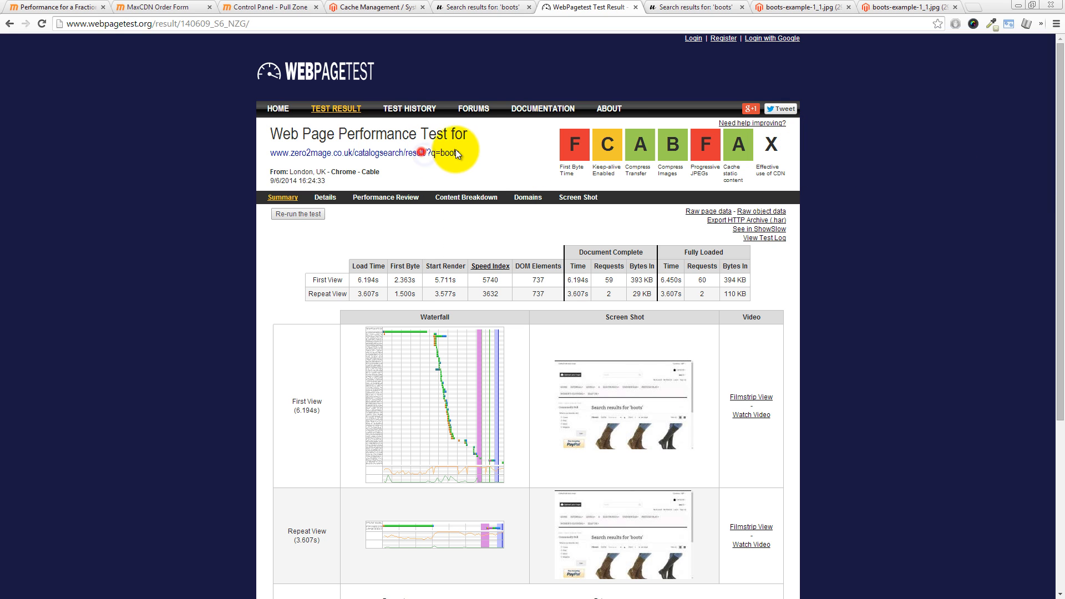
pyautogui.moveTo(459, 153); pyautogui.dragTo(270, 153)
pyautogui.rightClick(275, 154)
pyautogui.click(294, 160)
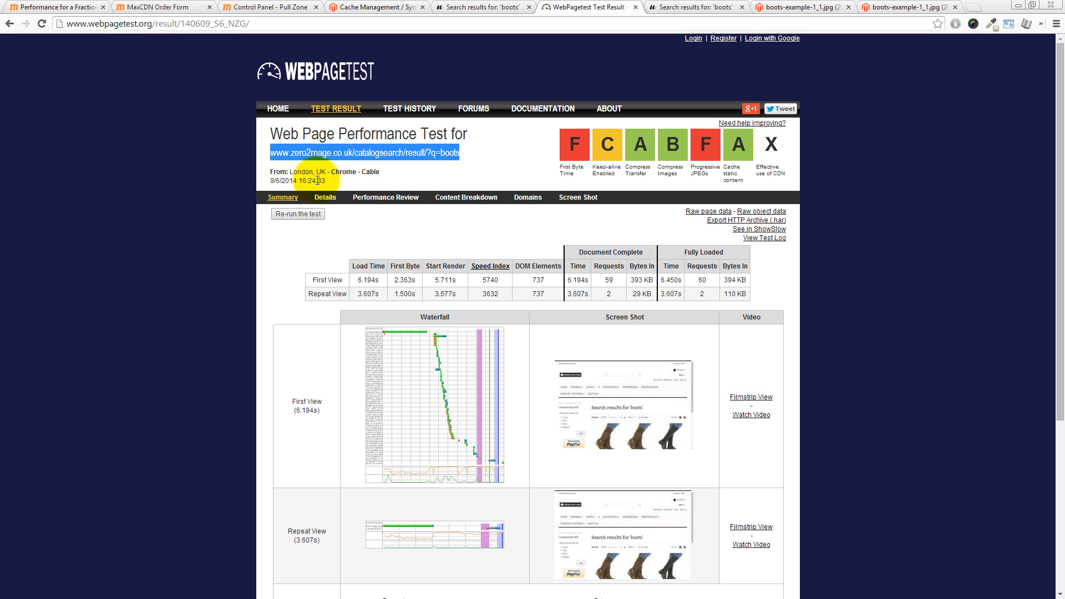
pyautogui.rightClick(283, 109)
pyautogui.click(326, 116)
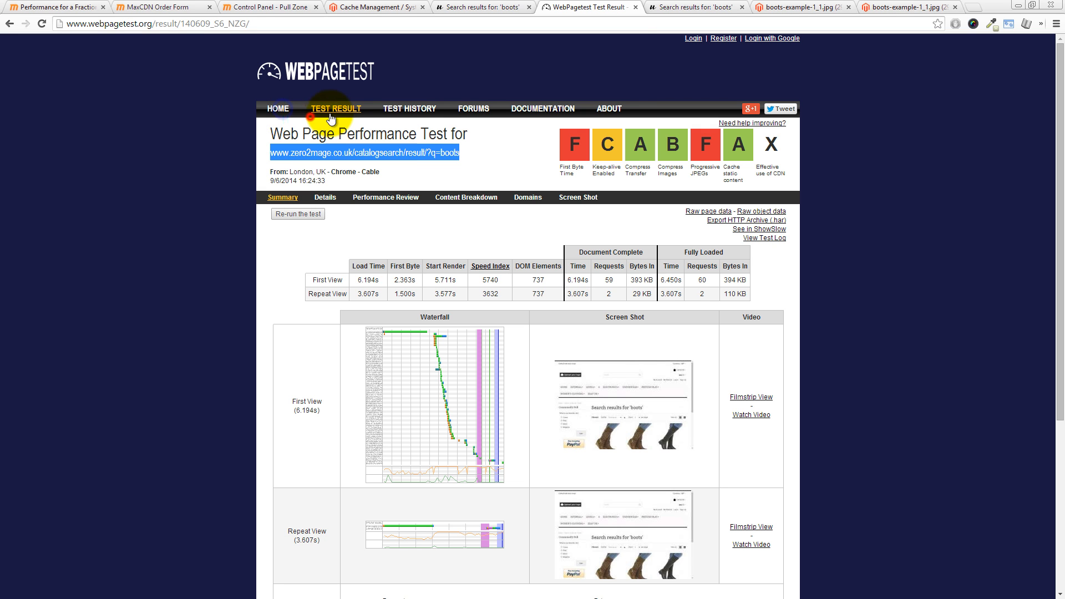
pyautogui.click(630, 7)
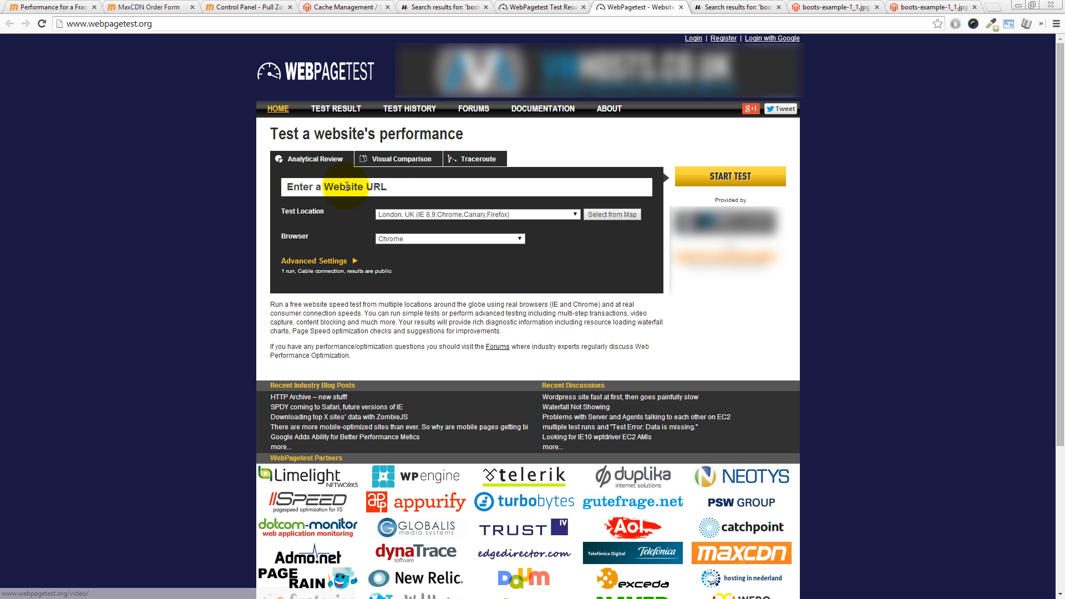
pyautogui.click(343, 183)
pyautogui.hotkey('ctrl', 'v')
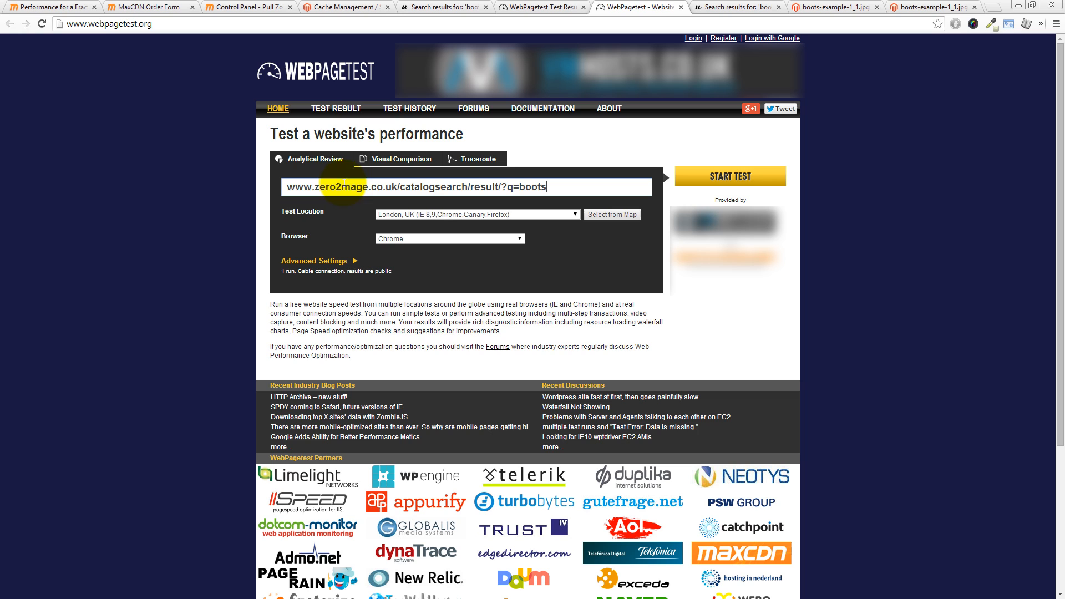
pyautogui.click(366, 214)
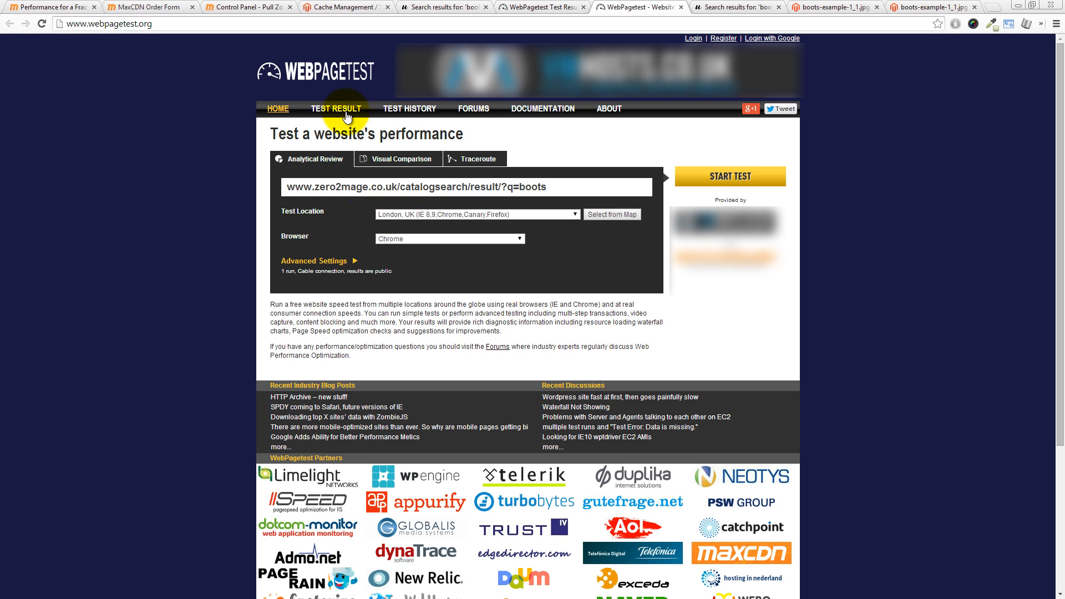
pyautogui.click(731, 177)
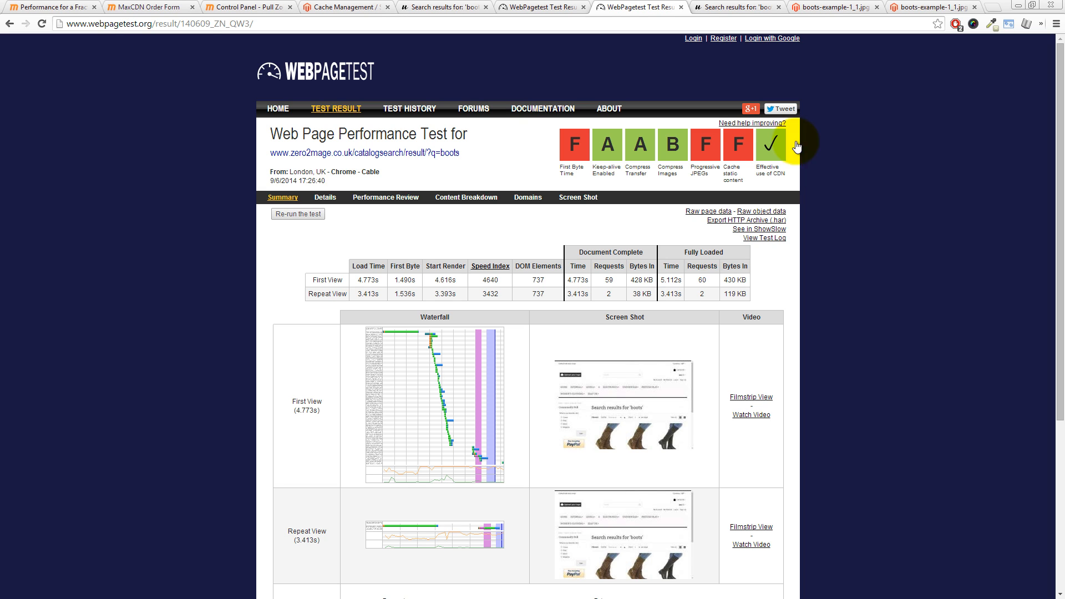
# Step: Compare the load times and grades of the earlier WebPagetest result with those of the new one
pyautogui.click(564, 8)
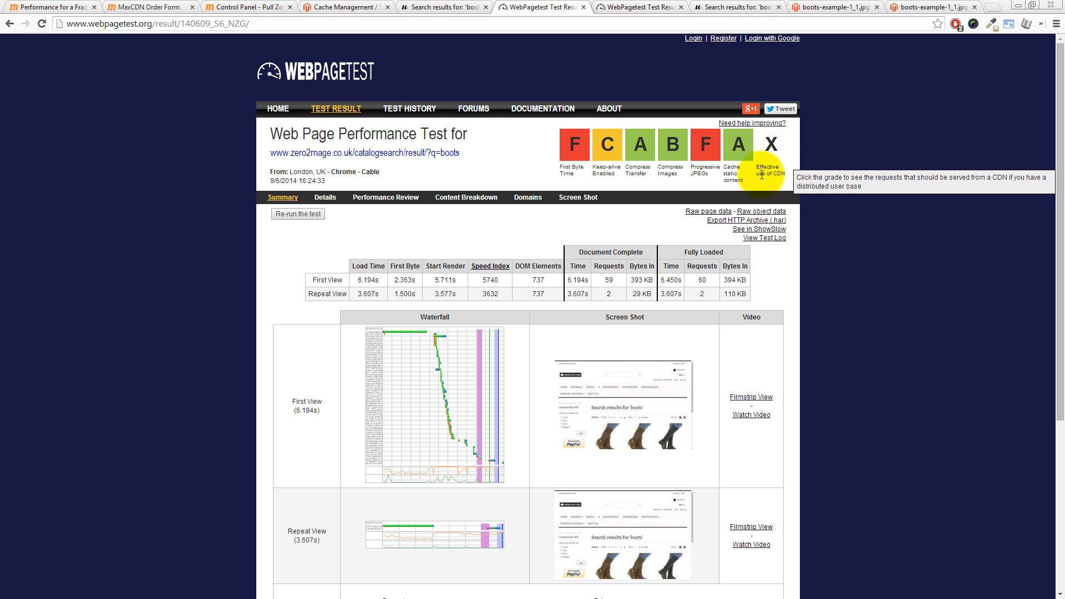
pyautogui.click(627, 7)
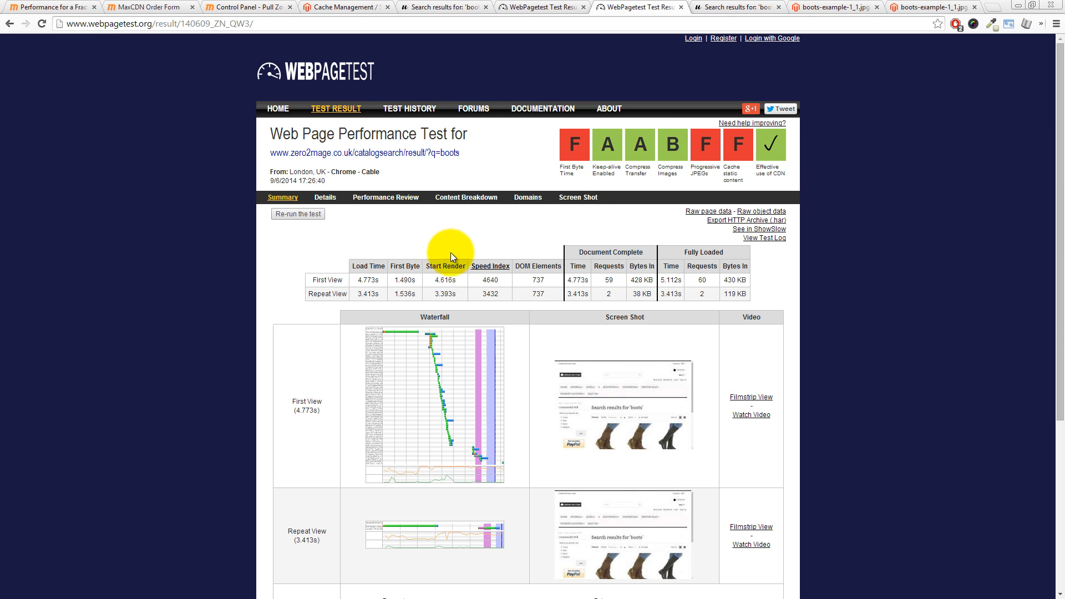
pyautogui.click(547, 8)
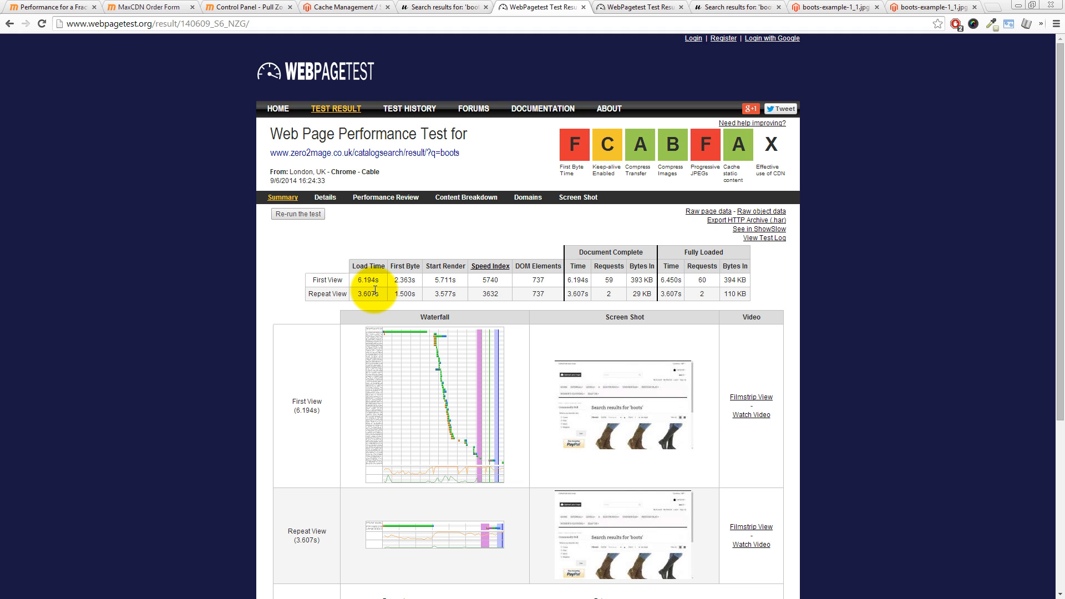
pyautogui.click(624, 9)
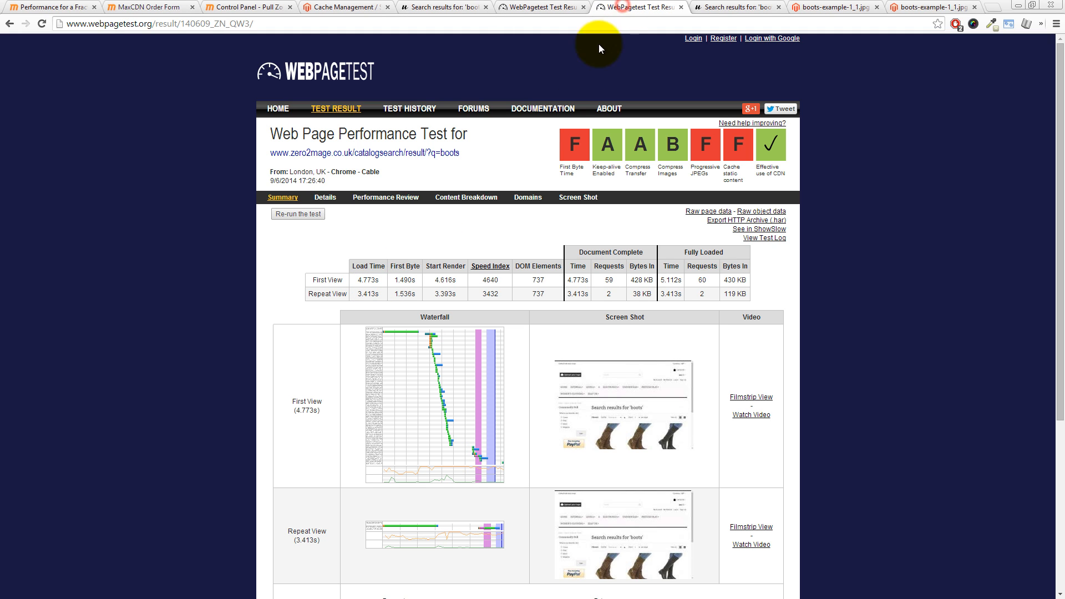